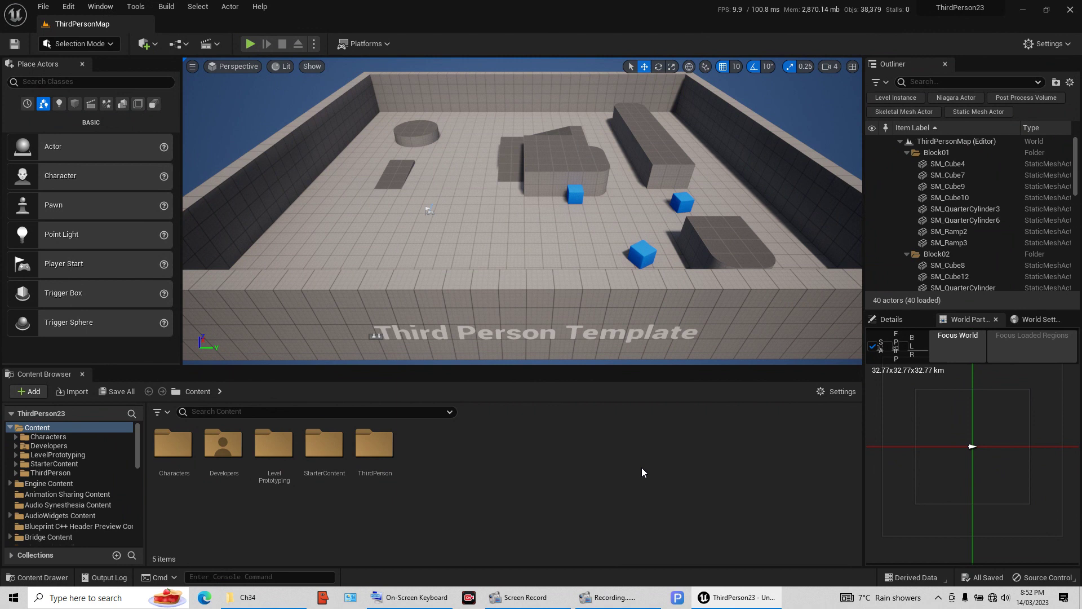
Browse to ThirdPerson > Blueprints and select BP_ThirdPersonCharacter.
click(44, 474)
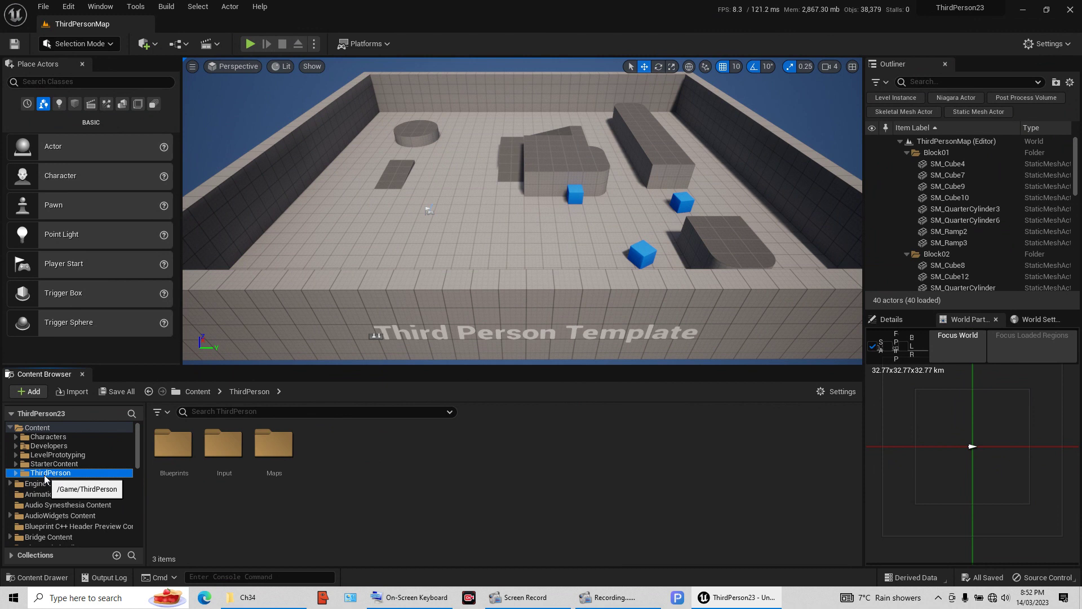
click(15, 474)
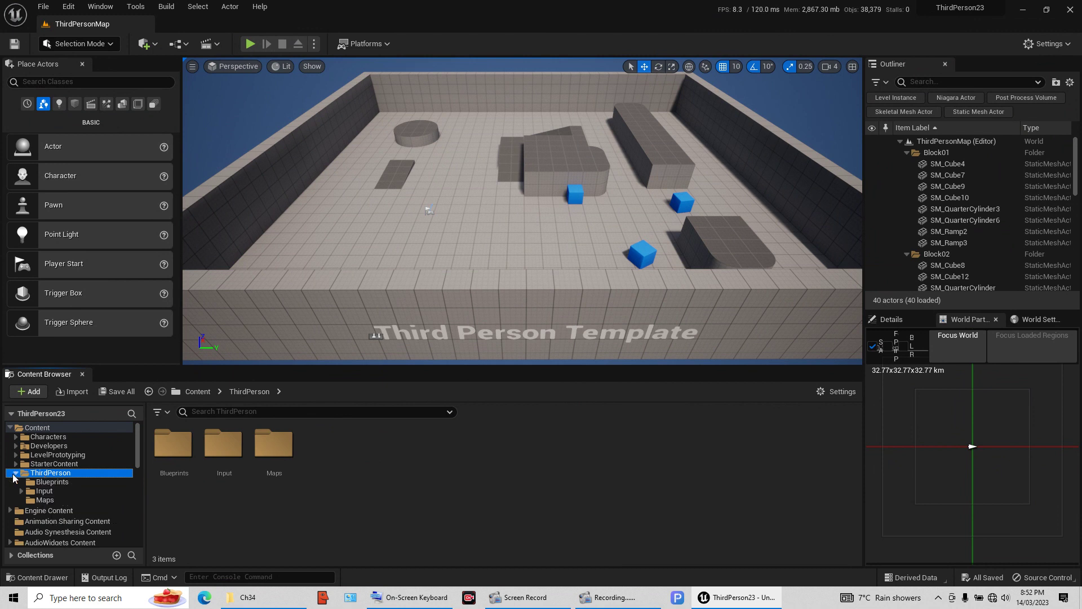
click(53, 483)
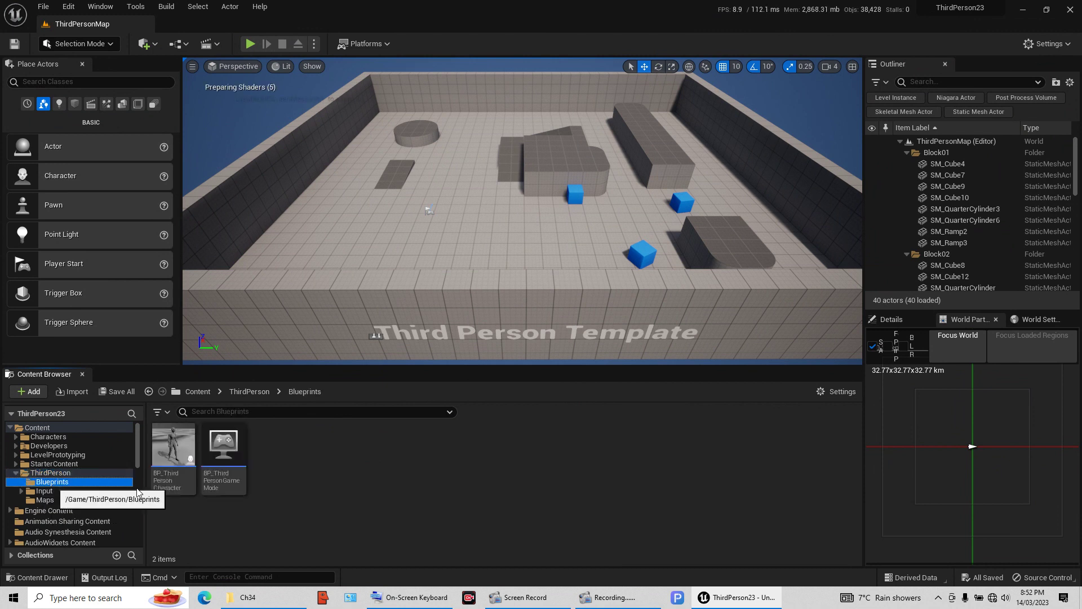
click(167, 450)
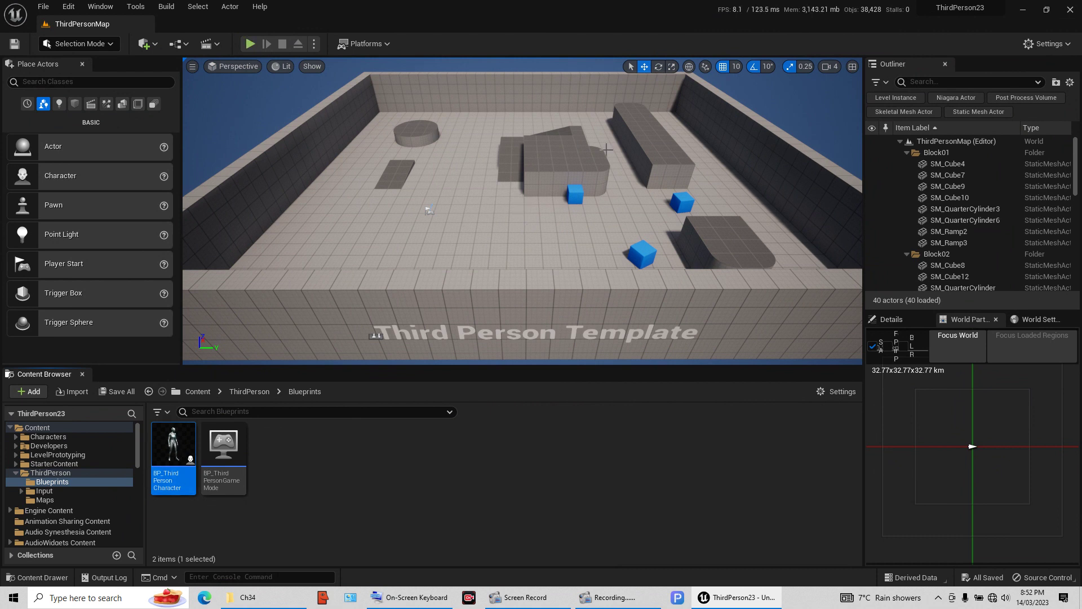
mouse_move(156, 443)
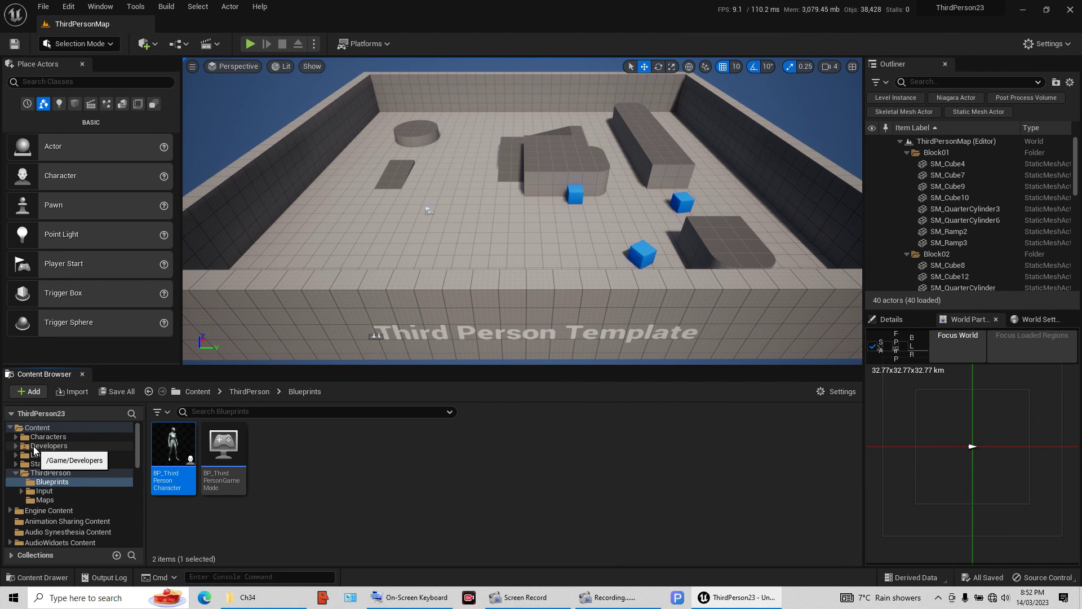
Expand Developers > AS > Collections to reveal the Ch34 folder.
click(39, 446)
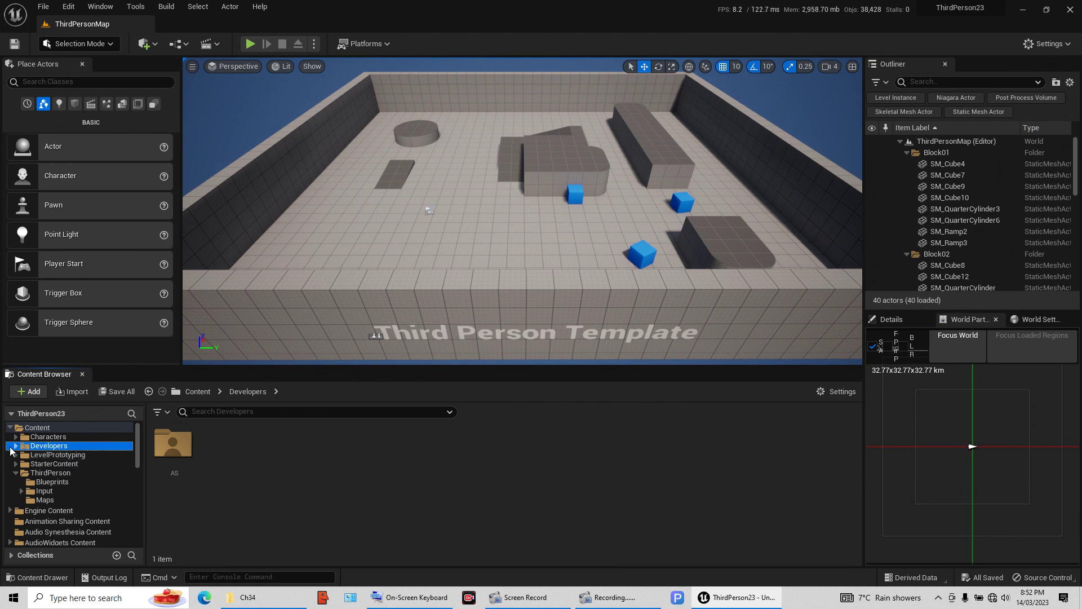
click(15, 446)
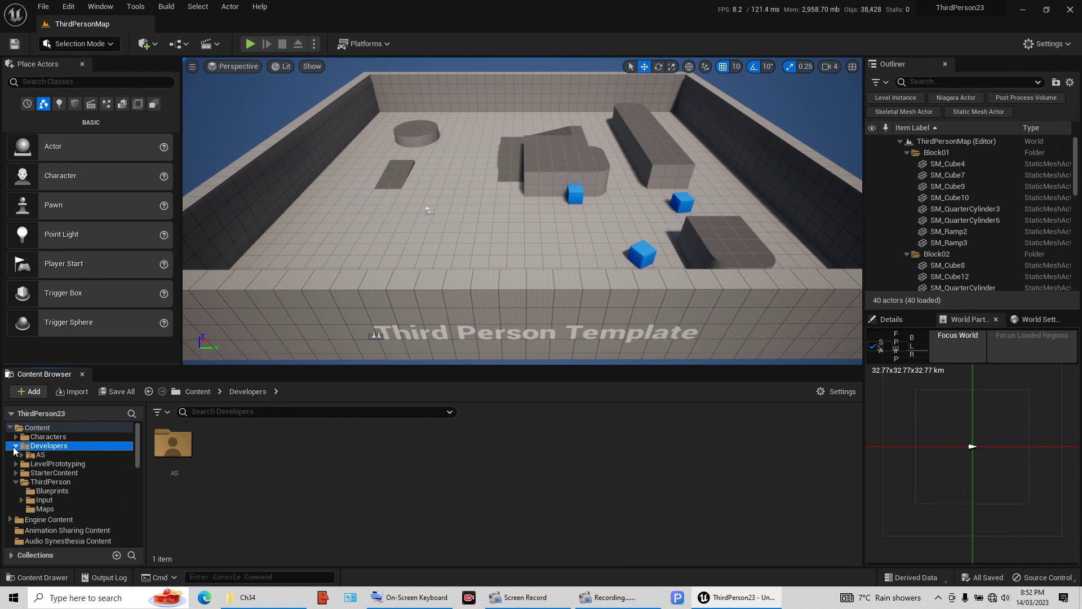
click(27, 455)
click(32, 464)
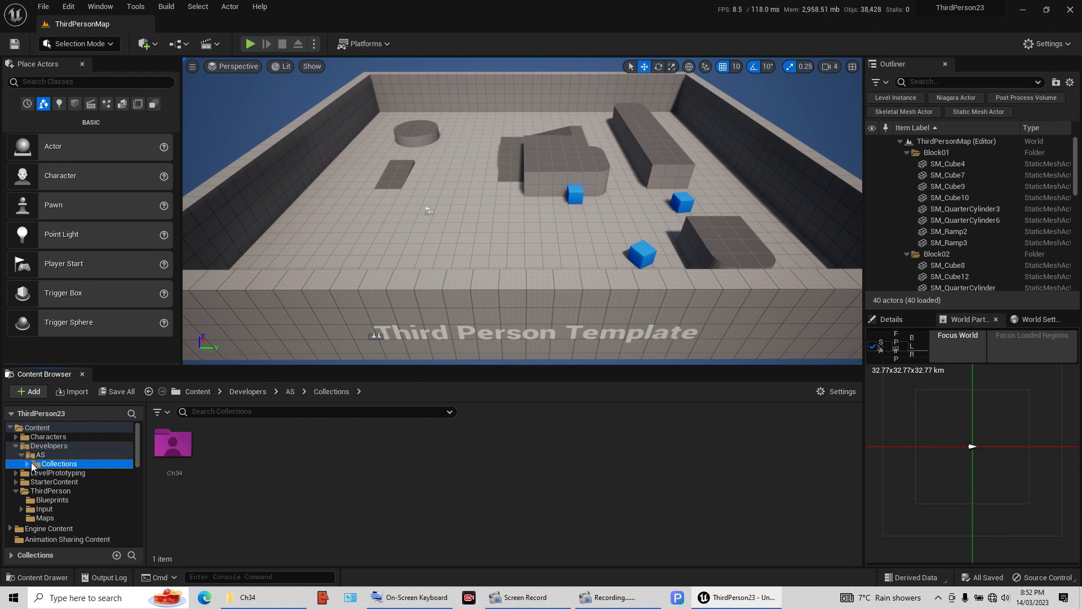
click(27, 464)
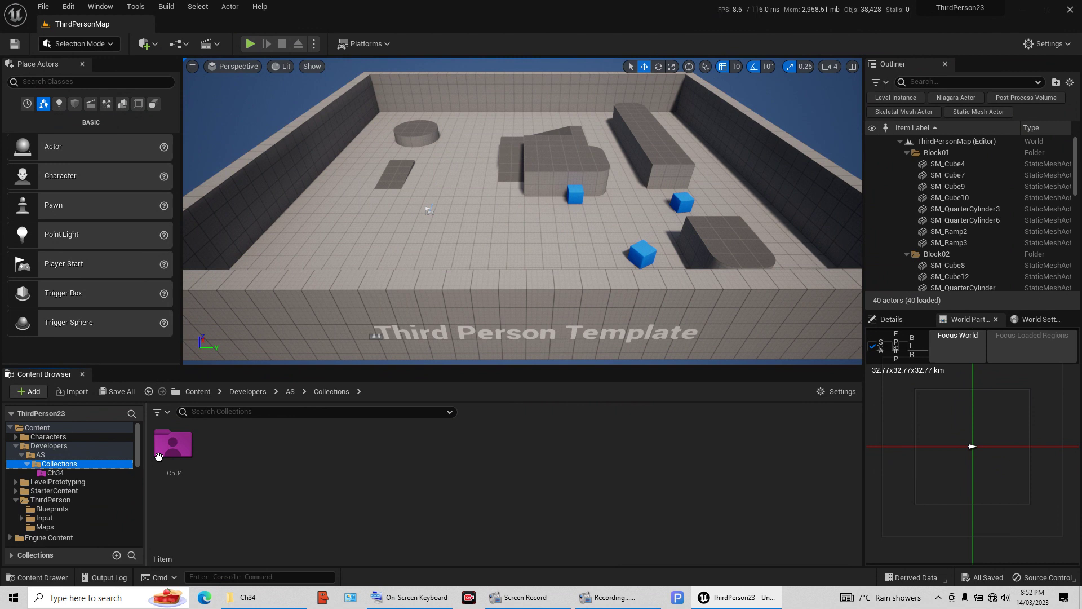
double_click(163, 448)
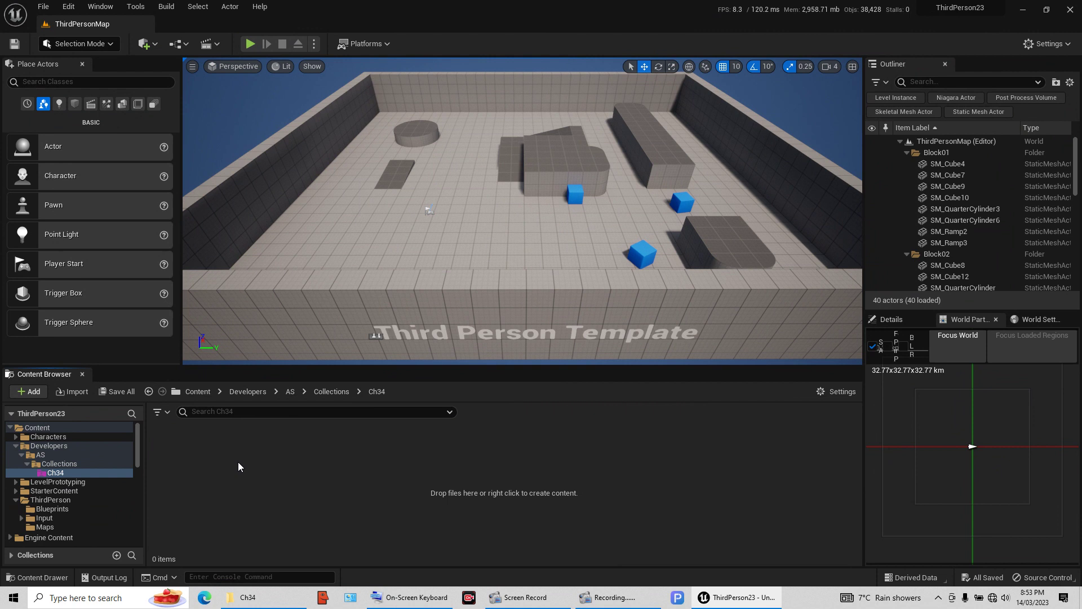
right_click(238, 461)
click(364, 123)
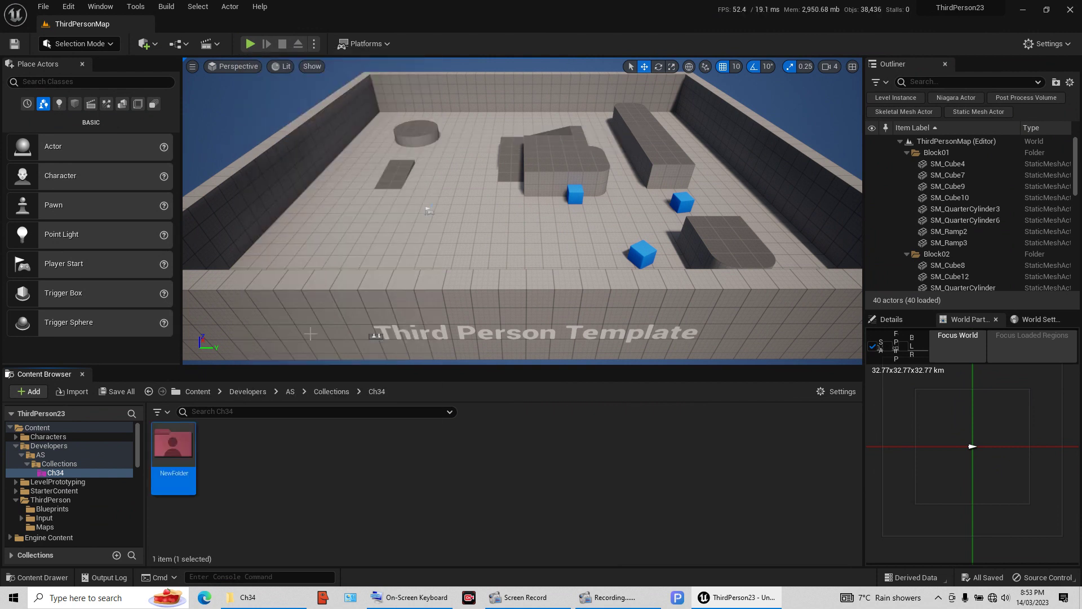
right_click(192, 444)
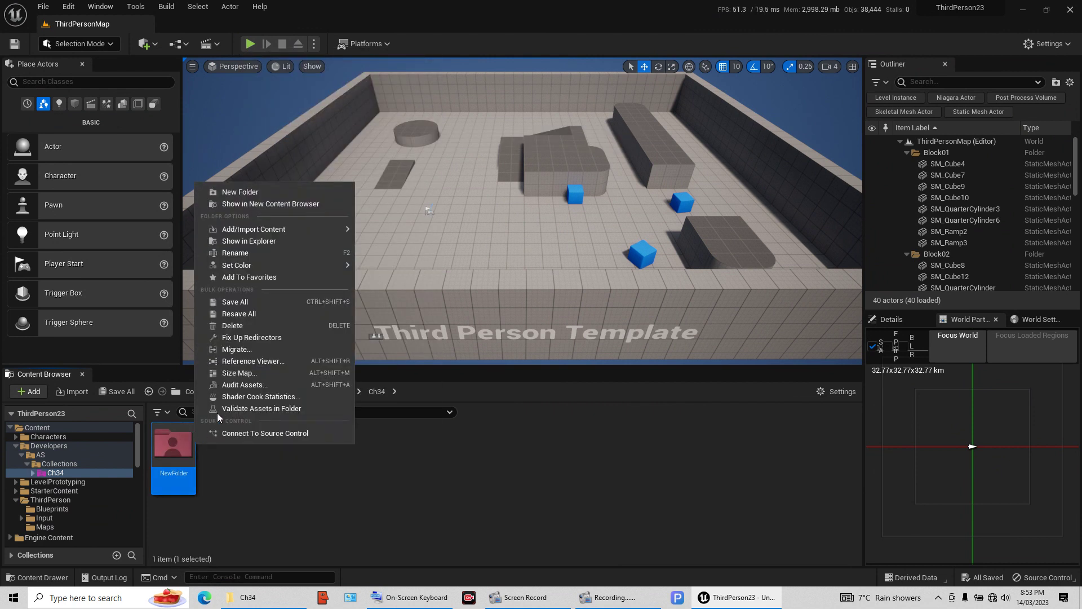
mouse_move(266, 262)
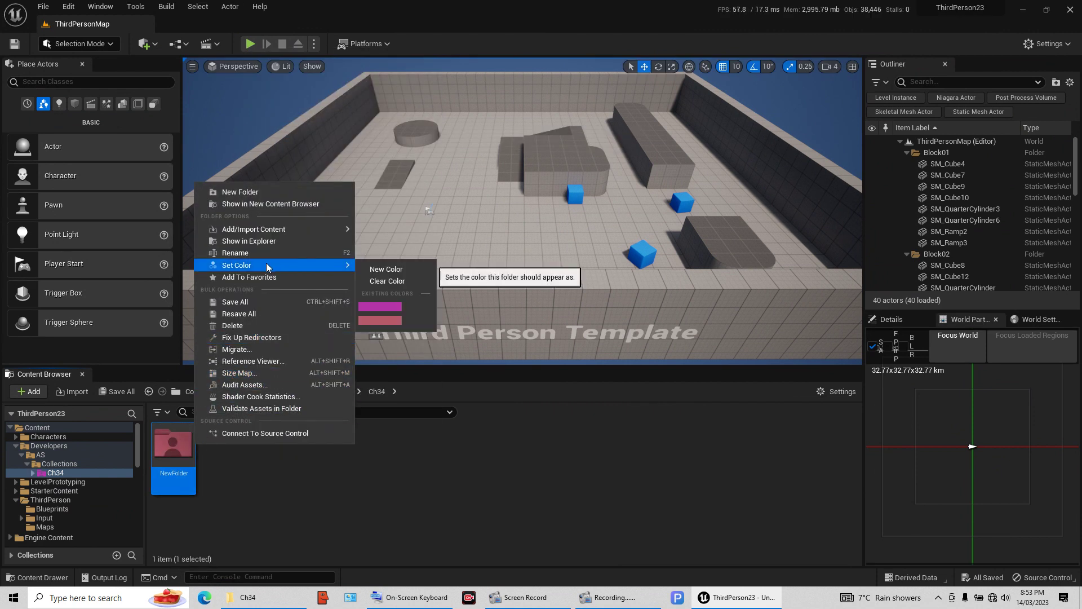
click(400, 319)
click(327, 462)
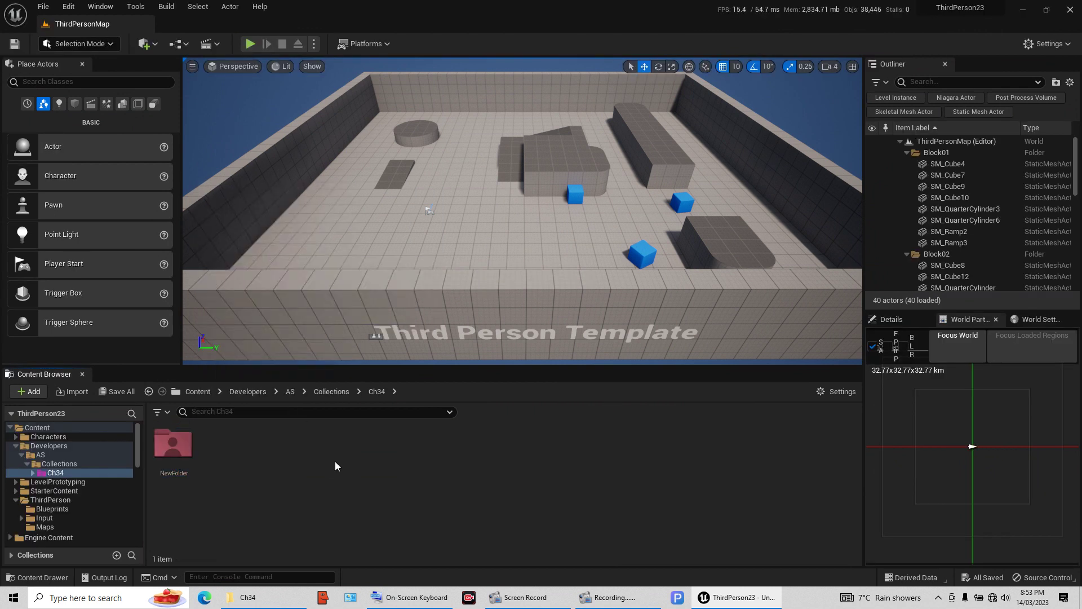
right_click(169, 451)
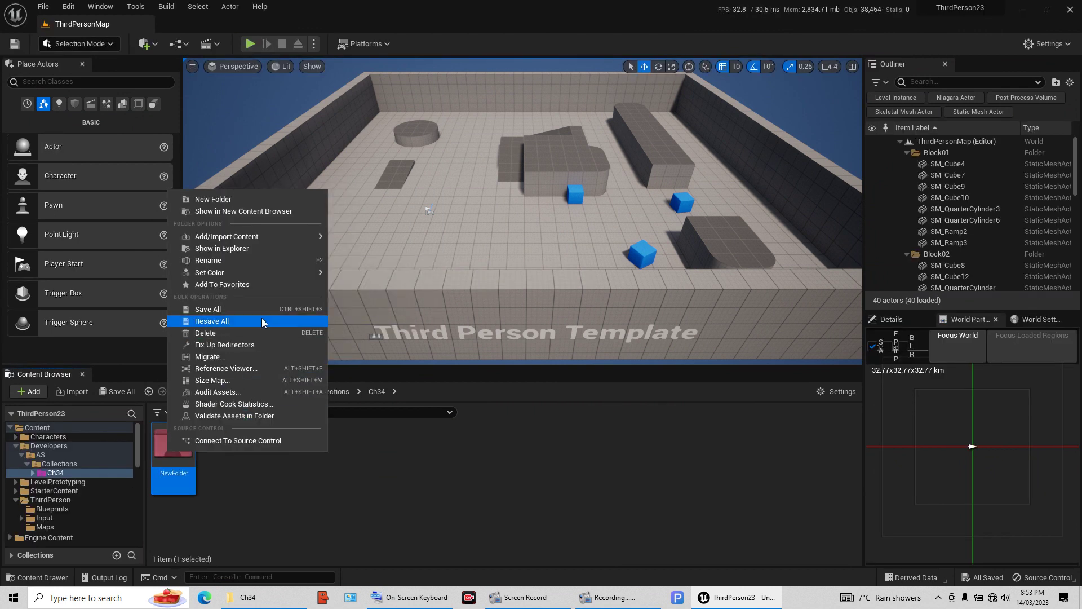
mouse_move(261, 272)
click(360, 276)
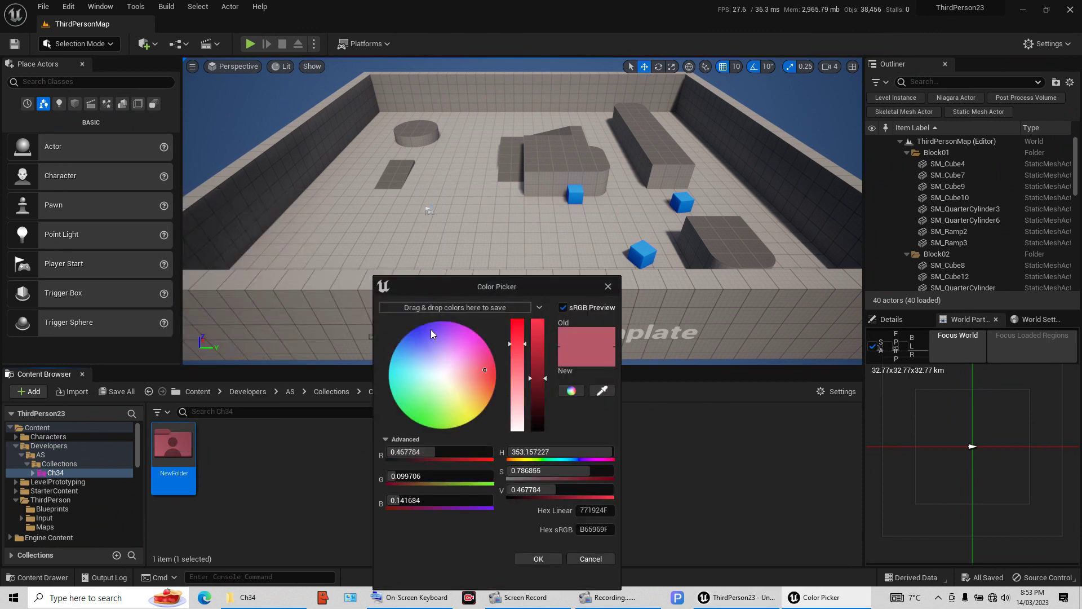
click(410, 416)
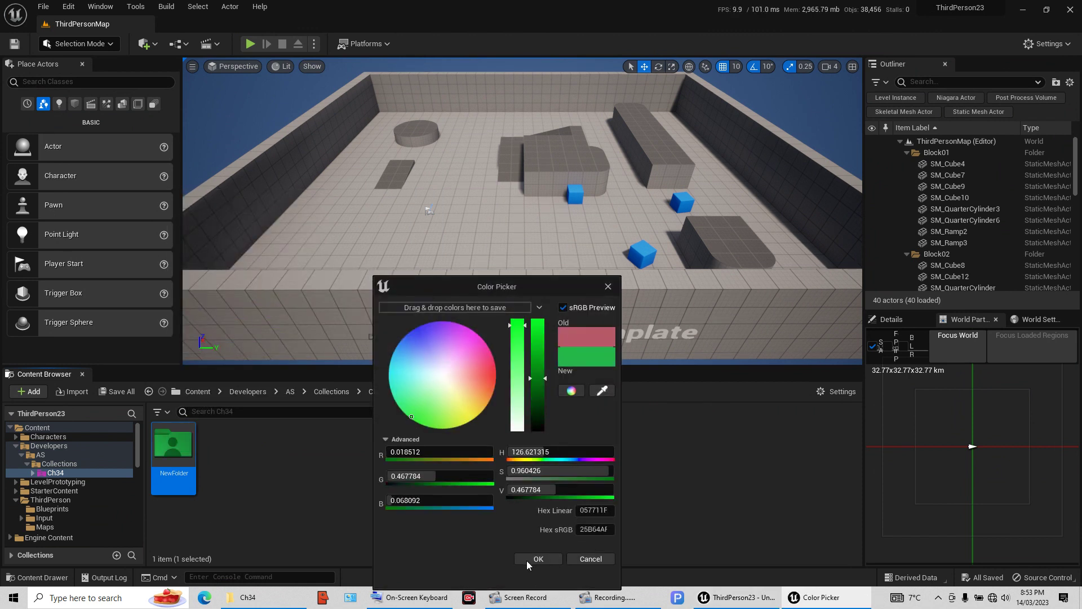
click(329, 524)
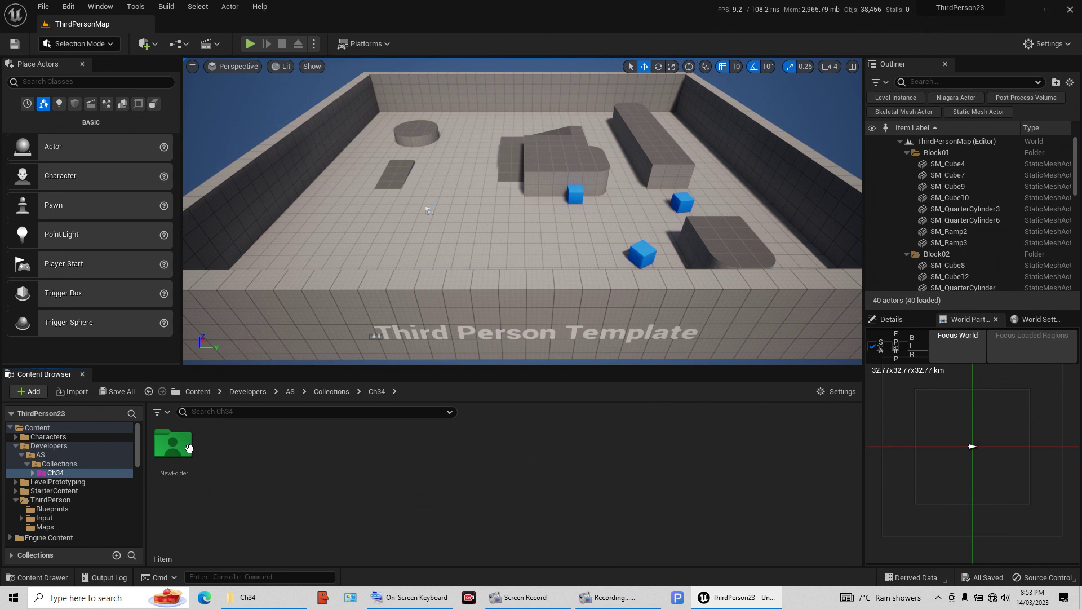
right_click(194, 449)
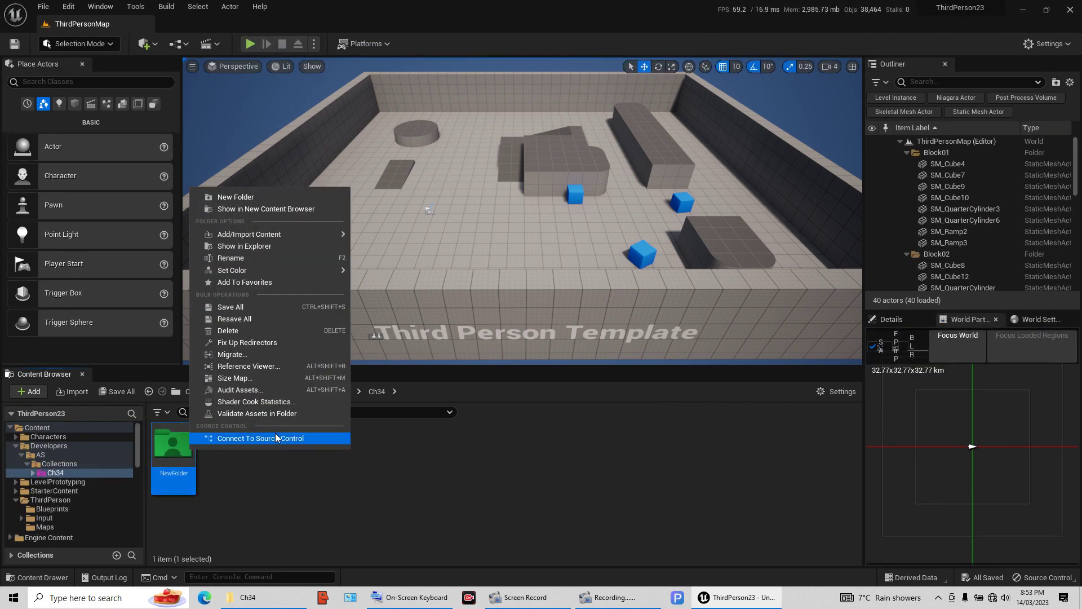
click(248, 329)
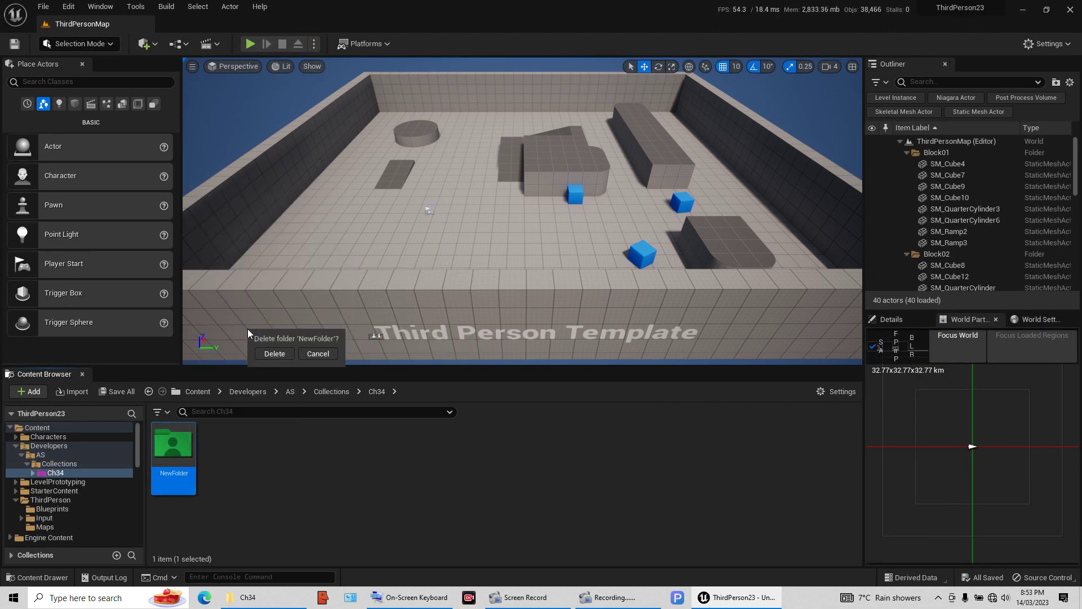
click(276, 354)
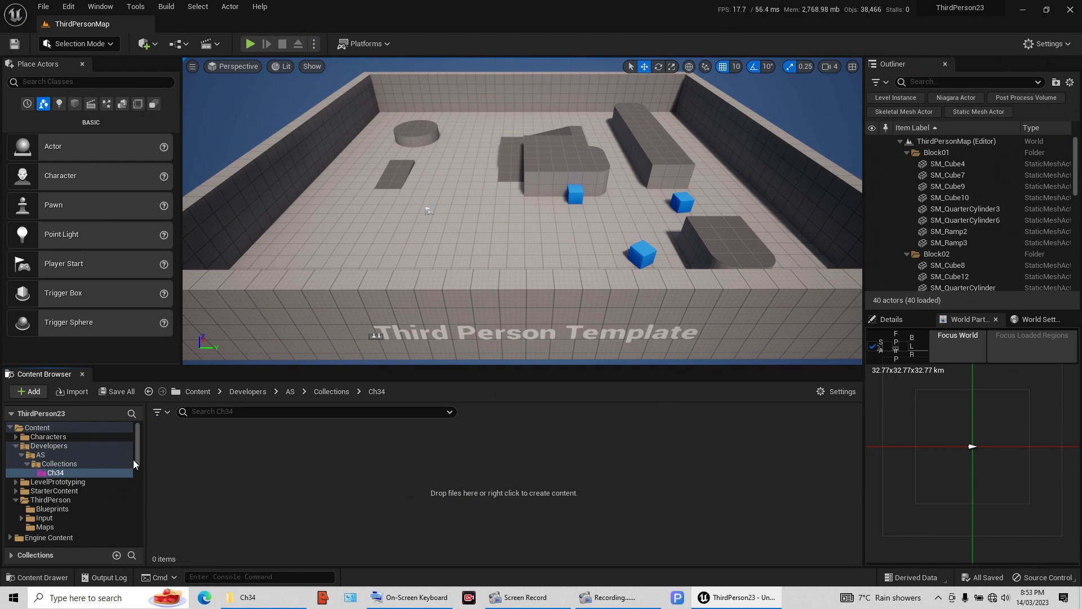
With Ch34 selected, open Downloads > Ch34-am-set > Idle in File Explorer to list the Idle FBX files.
click(56, 472)
click(302, 476)
click(246, 598)
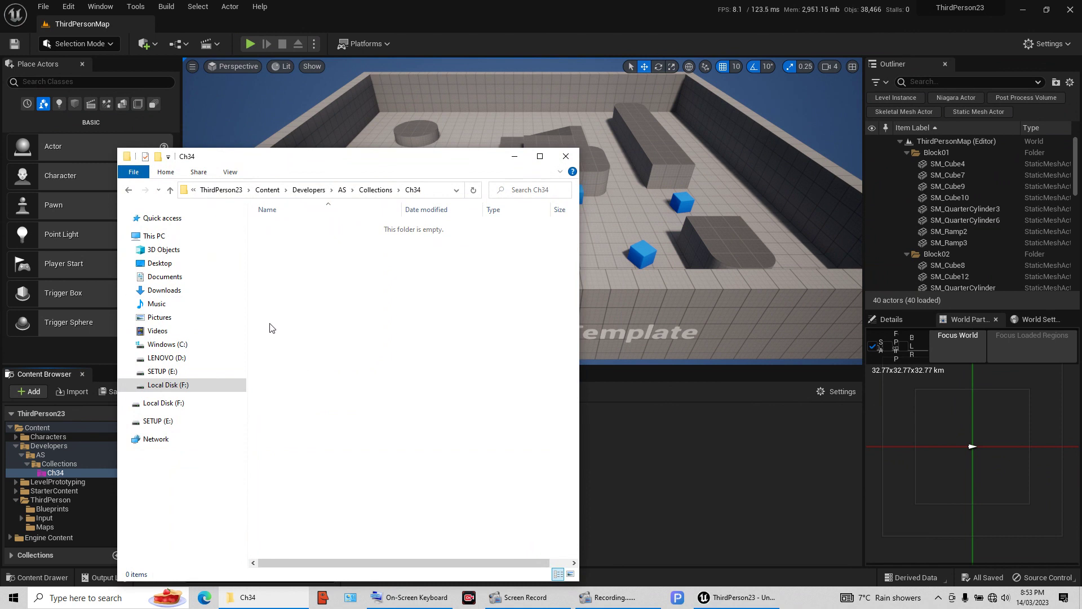
click(161, 290)
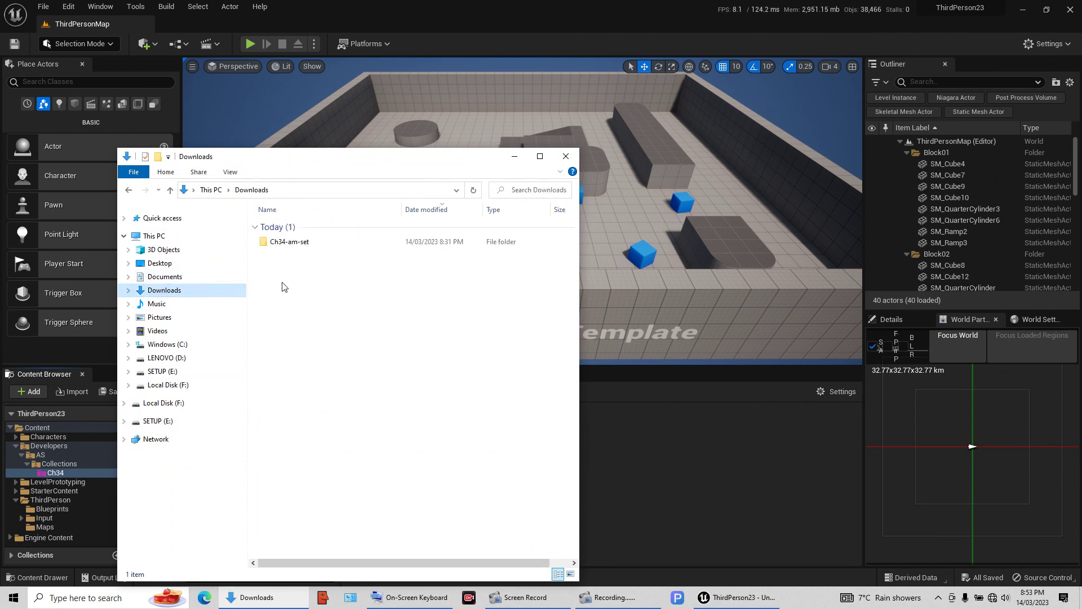
double_click(285, 242)
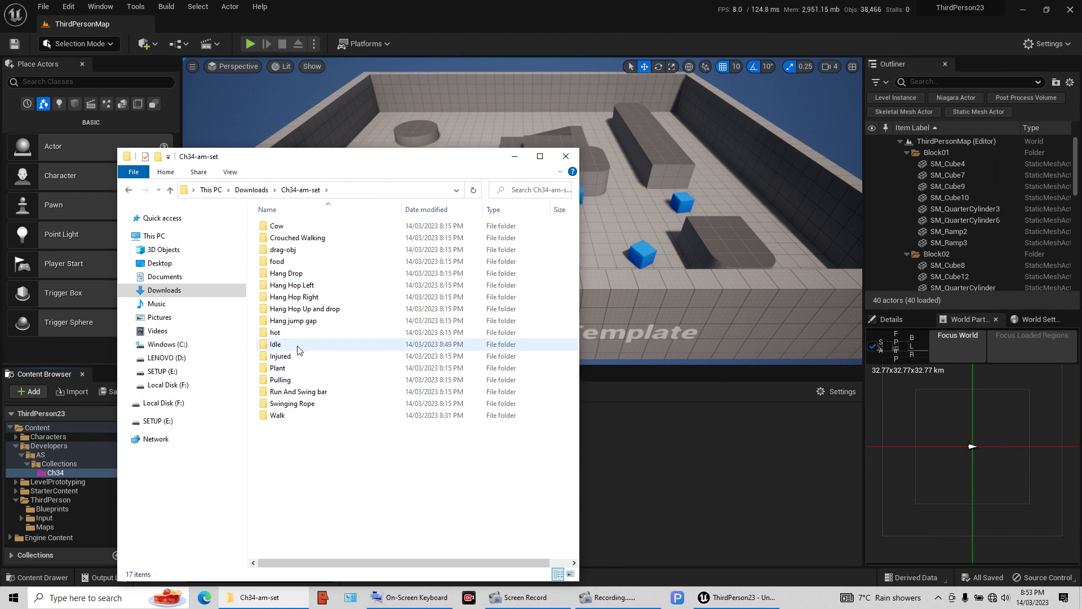
double_click(276, 344)
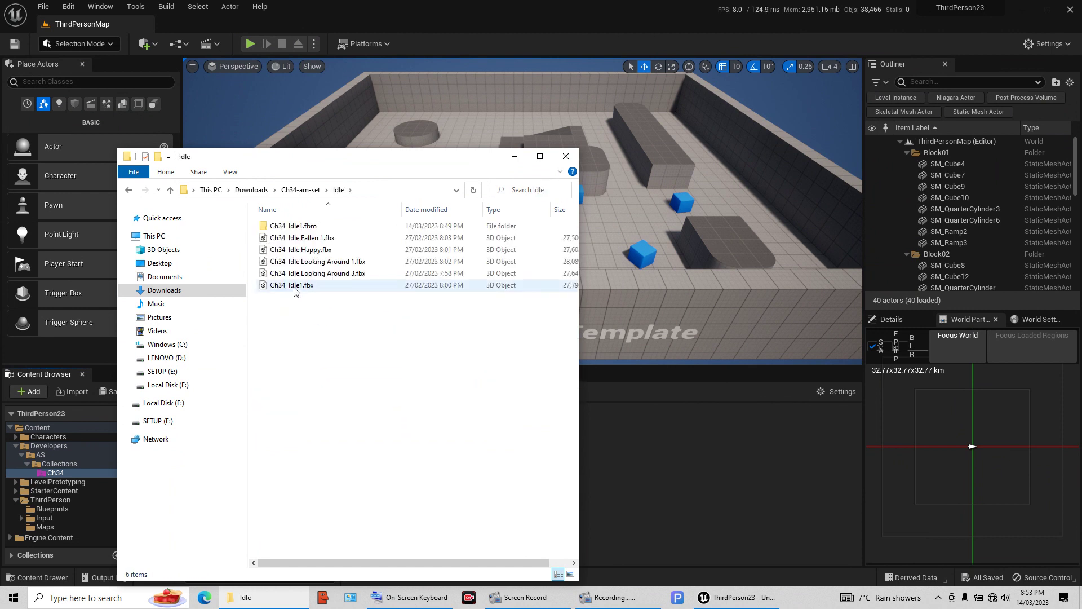
Import Ch34 Idle1.fbx into the Ch34 folder with Import All and clear the import messages.
drag(307, 289, 684, 422)
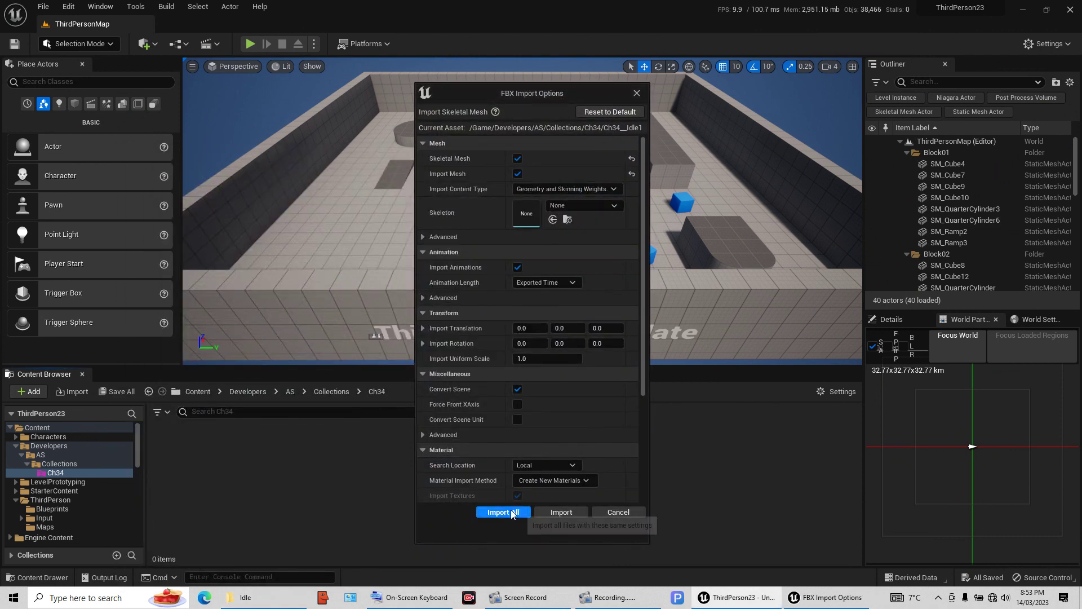
click(506, 512)
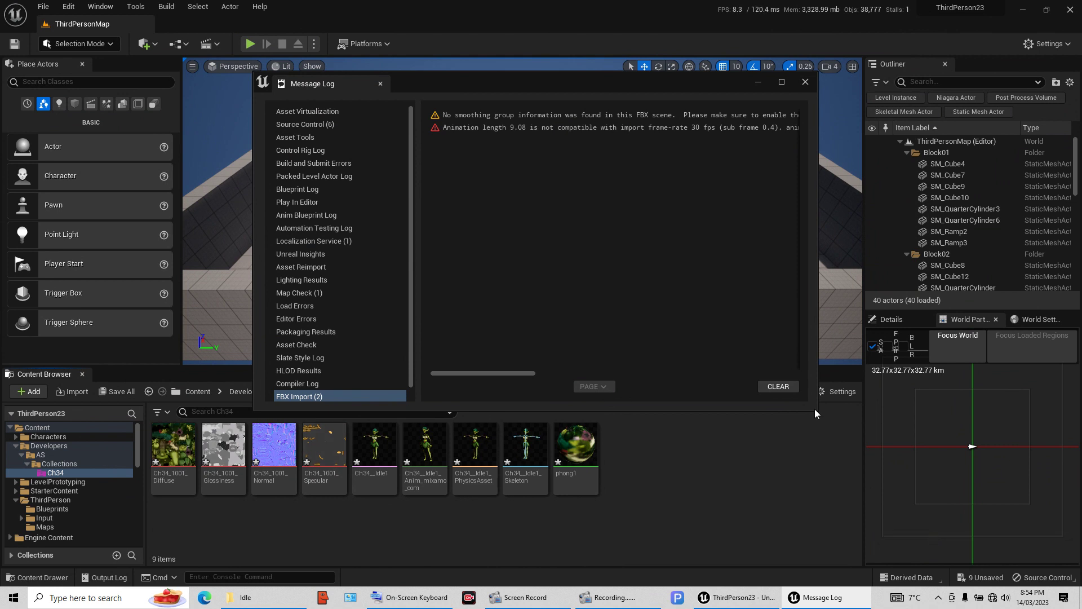
click(783, 388)
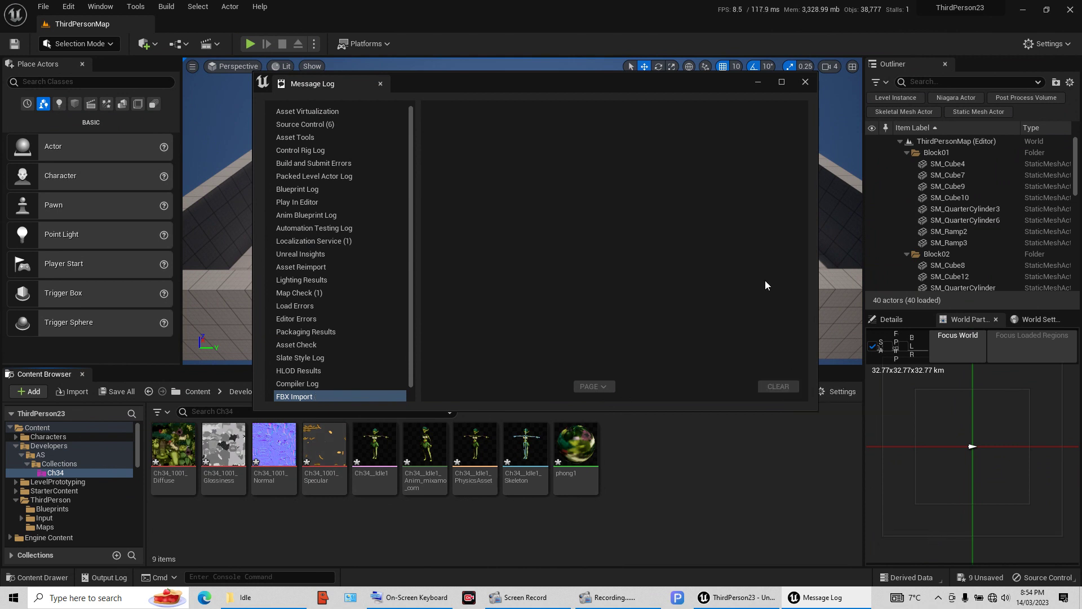
Close the Message Log and save all nine unsaved Ch34 assets.
click(805, 82)
click(979, 577)
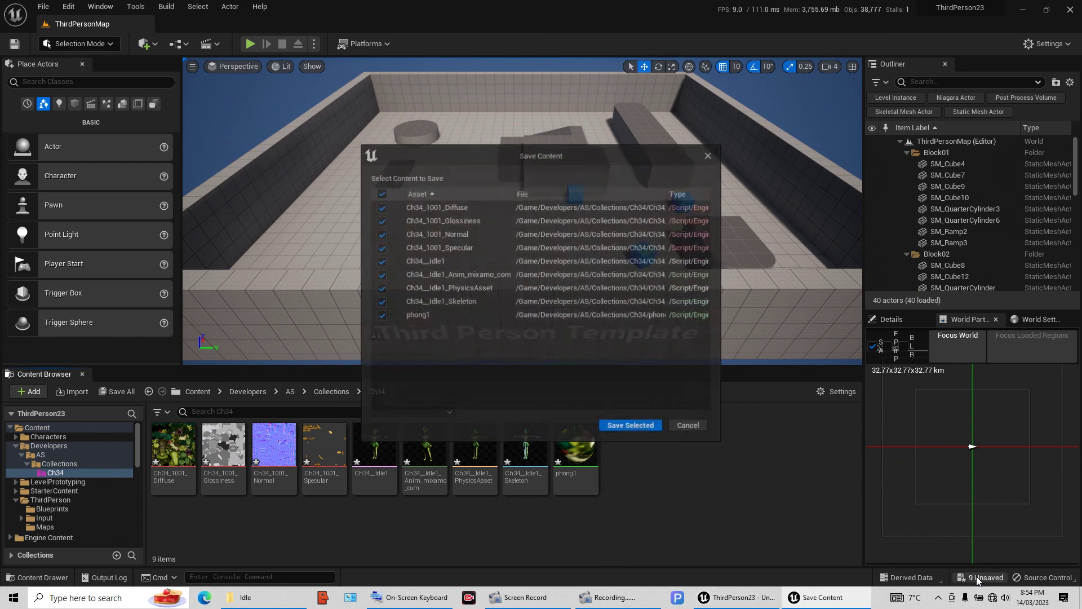
click(642, 426)
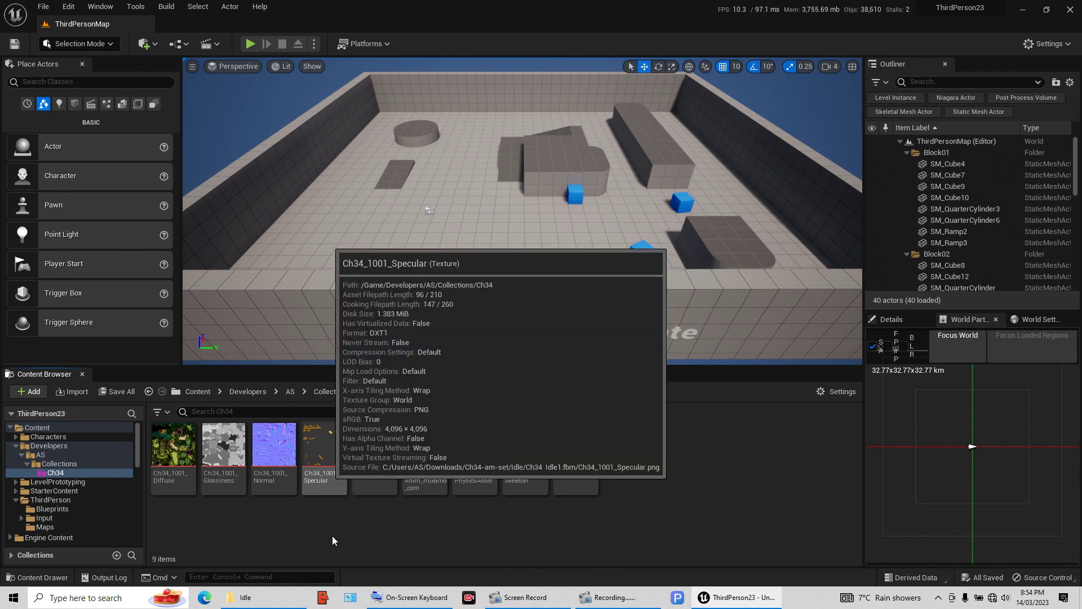
In File Explorer, go to Downloads > Ch34-am-set > Walk and select Ch34 Walking1.fbx.
click(246, 597)
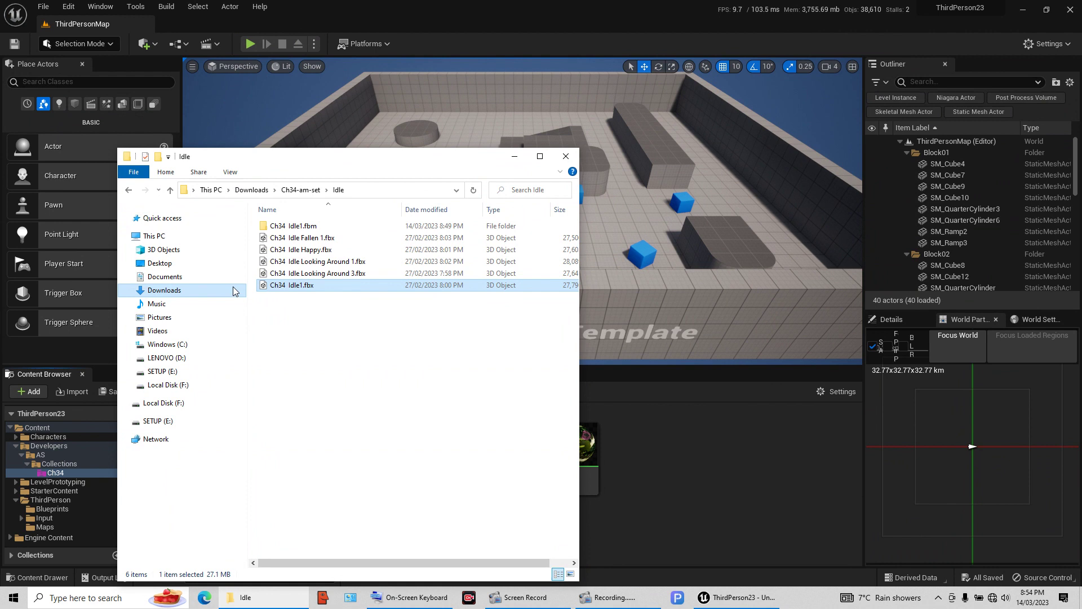
click(204, 291)
double_click(289, 242)
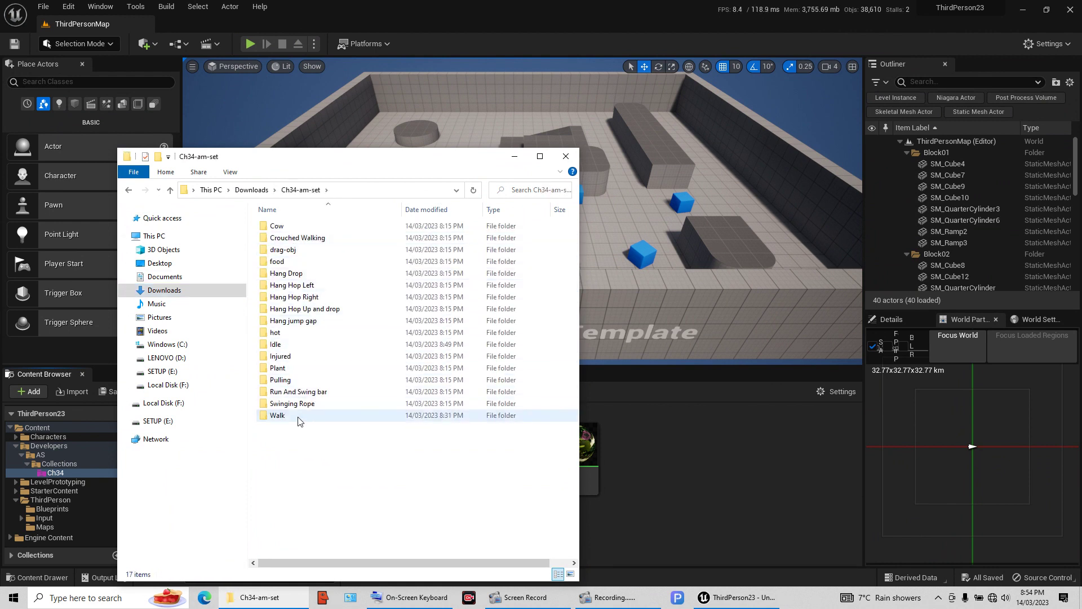
double_click(277, 415)
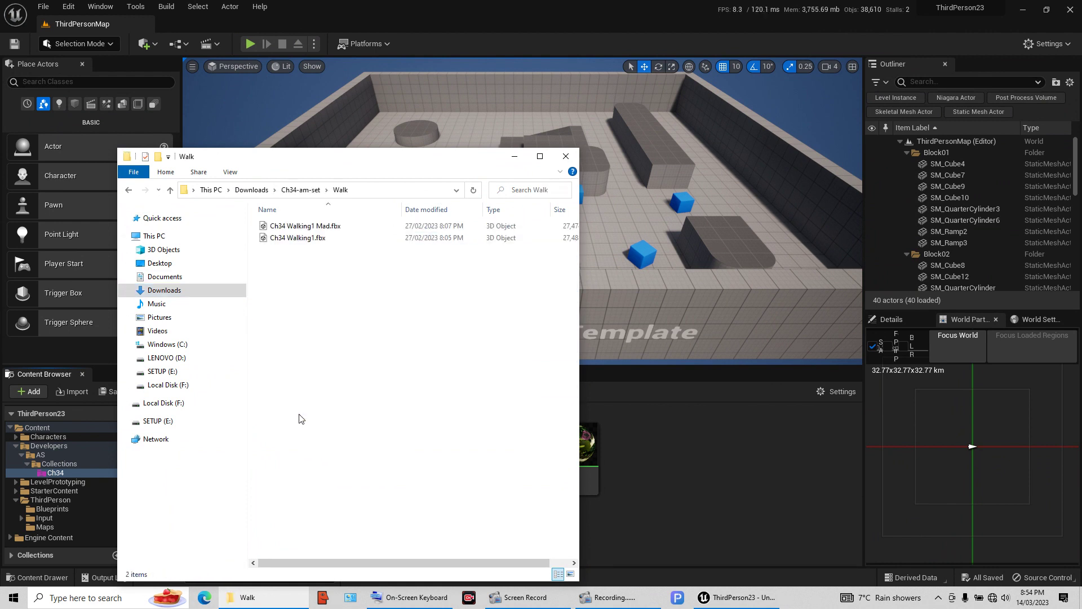
click(303, 241)
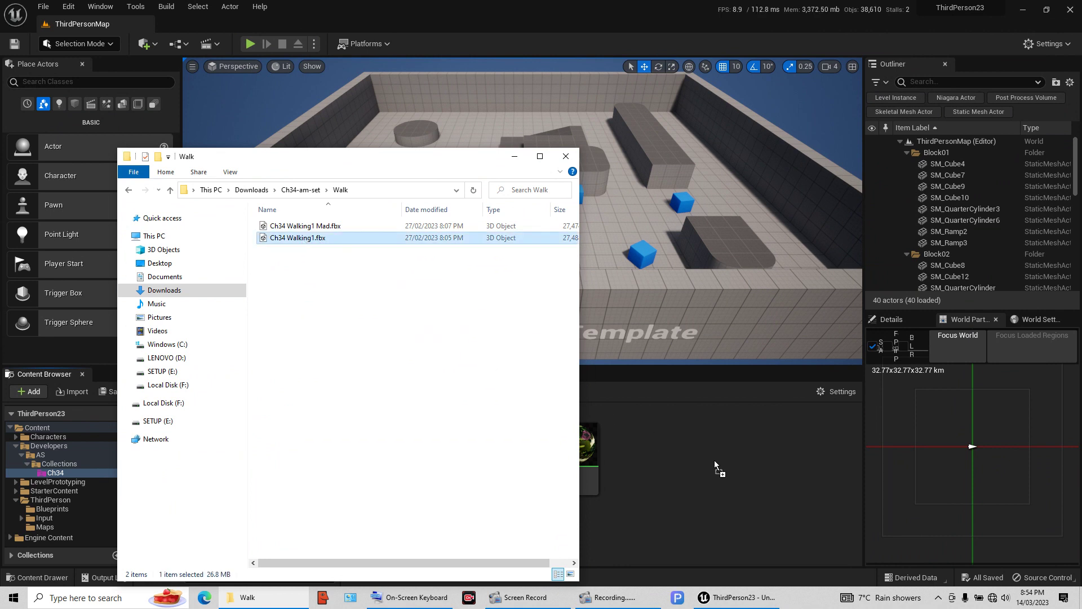
Import Ch34 Walking1.fbx into the Ch34 folder and clear and close the import warnings.
drag(714, 460, 714, 460)
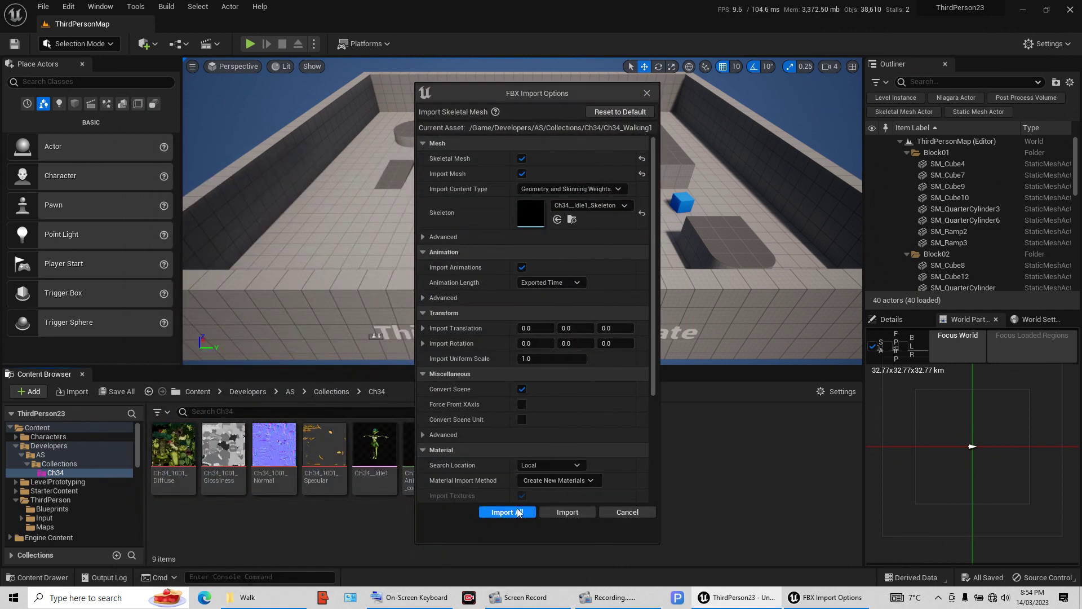
click(517, 512)
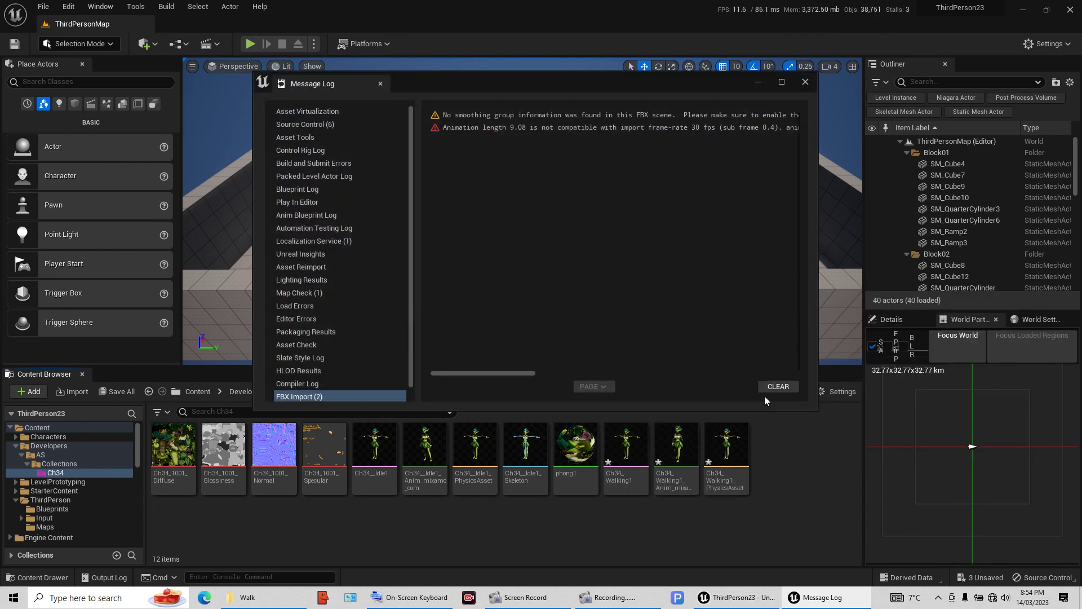
click(770, 387)
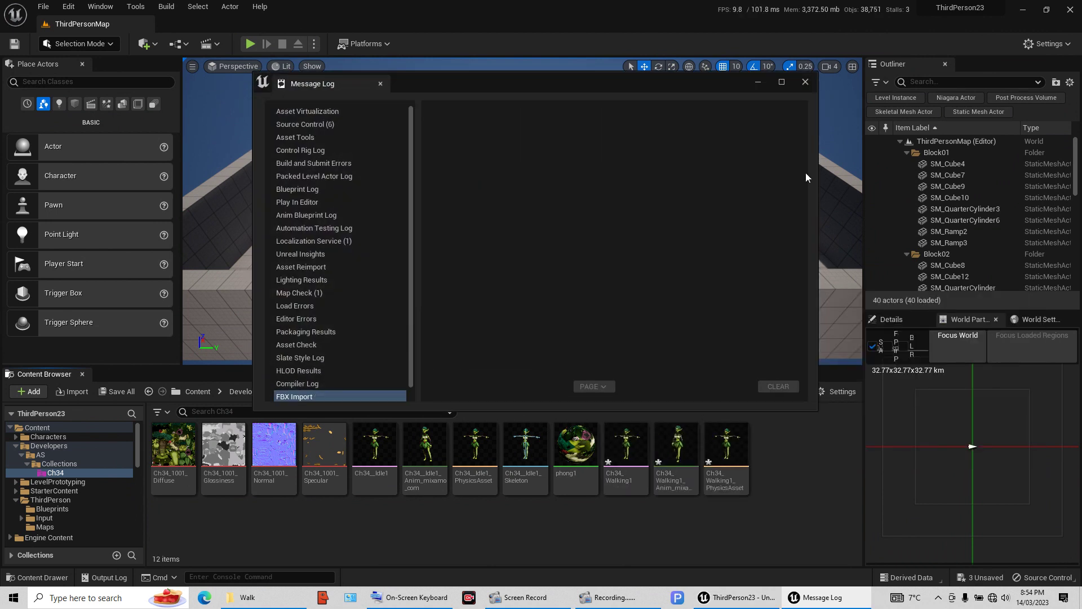
click(806, 83)
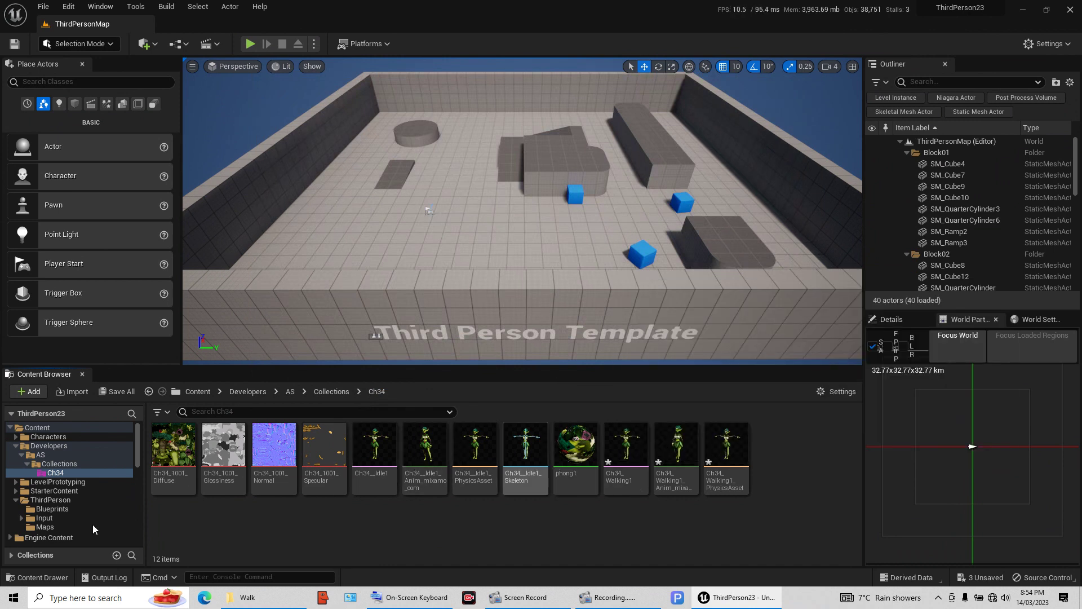
Set BP_ThirdPersonCharacter's Skeletal Mesh Asset to Ch34__Idle1 and close the Blueprint editor.
click(50, 500)
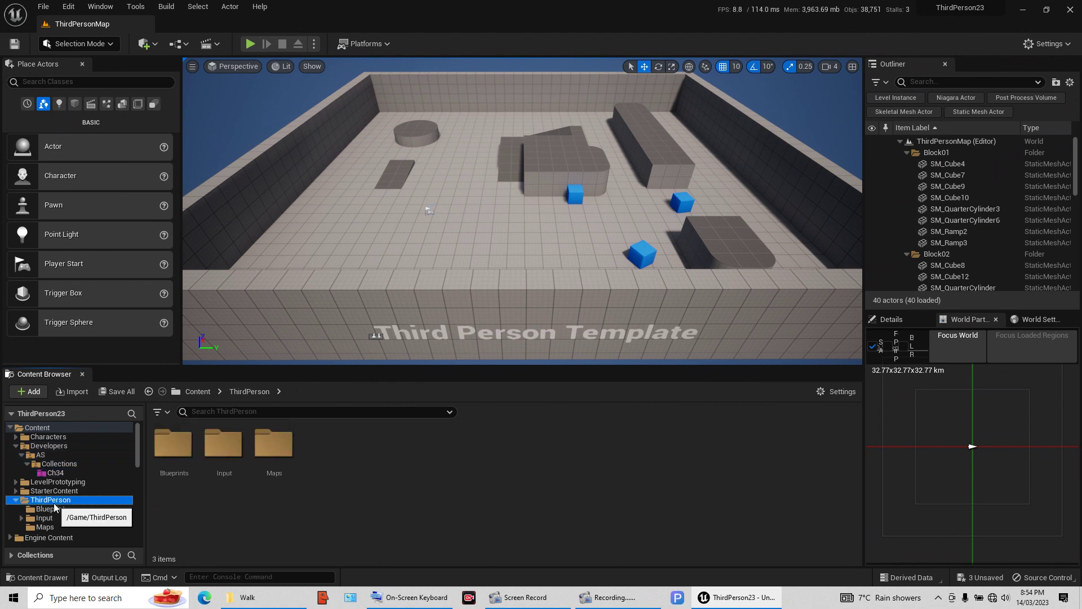
click(50, 508)
click(172, 451)
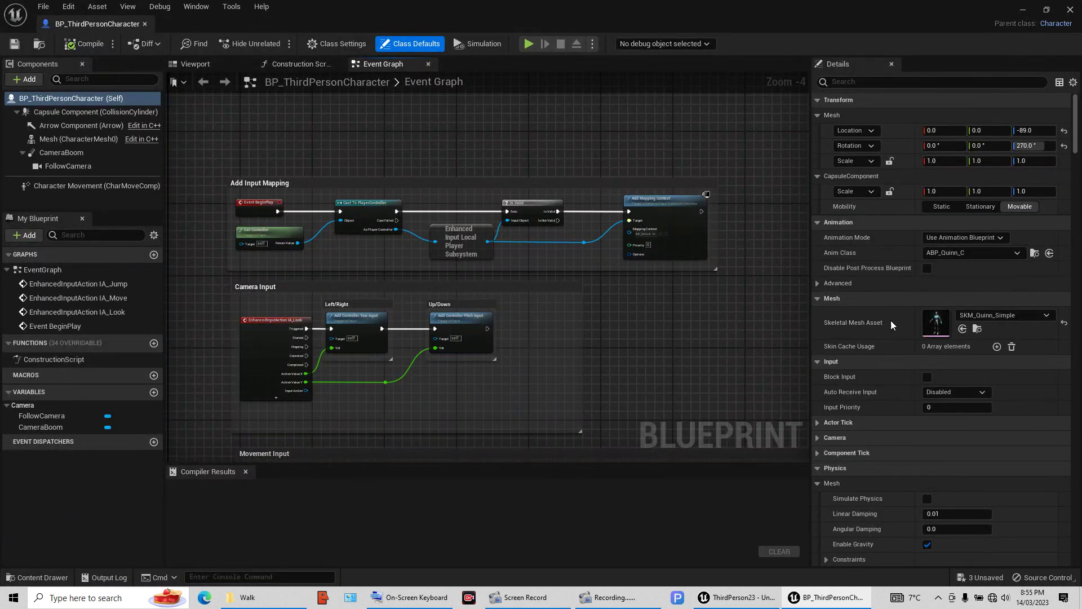
click(1047, 317)
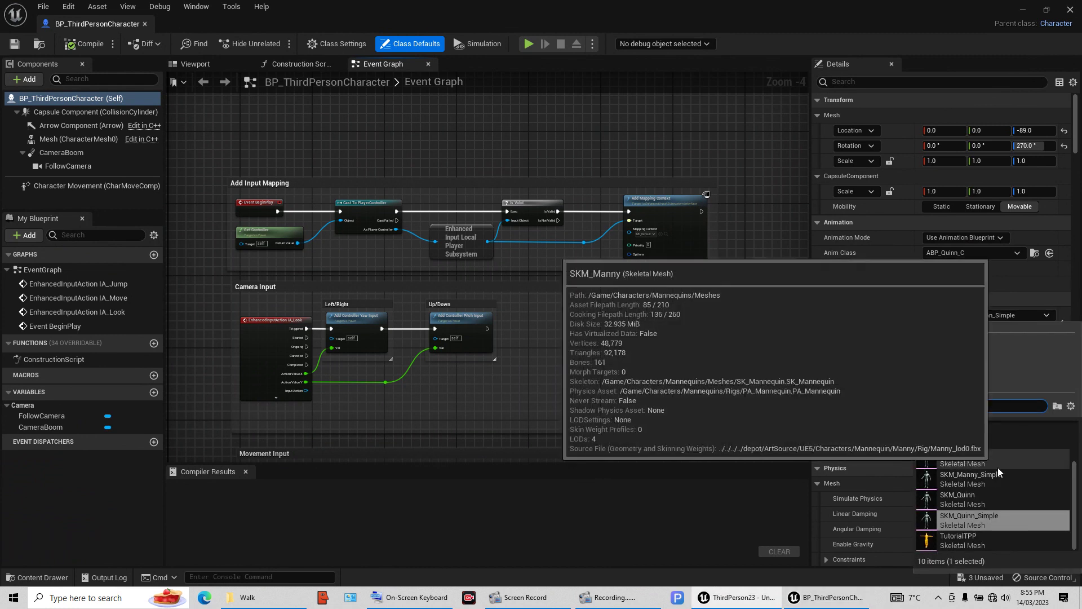
scroll(998, 467, up, 3)
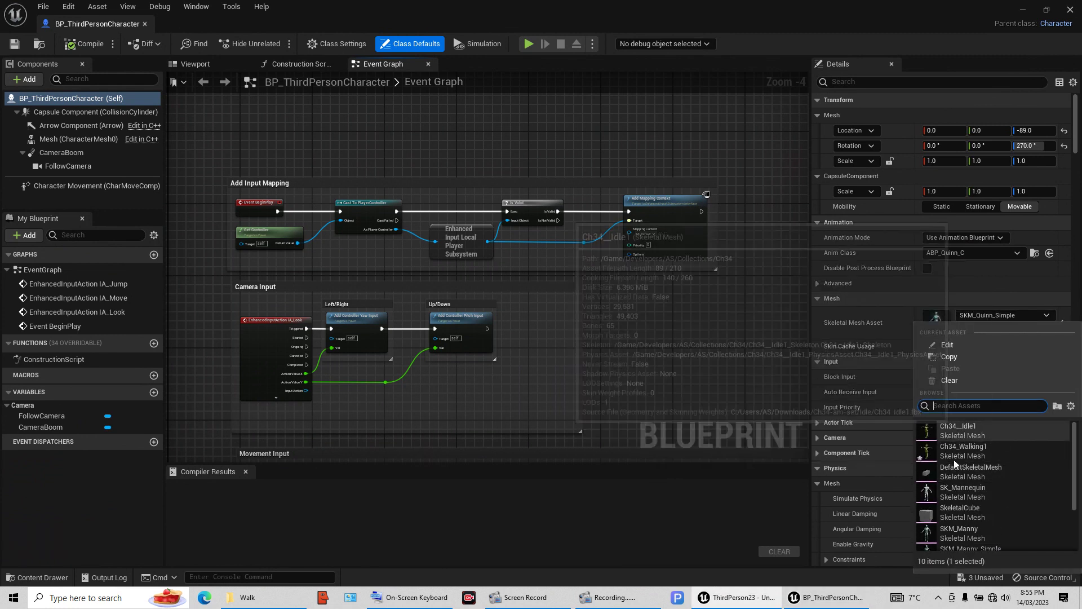
click(972, 427)
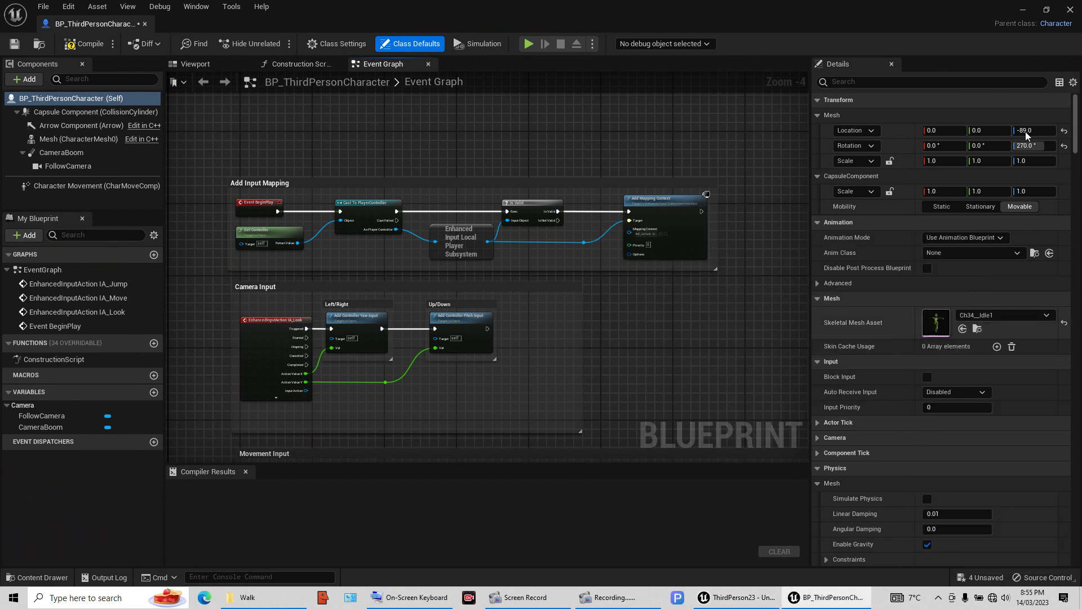
key(alt+F4)
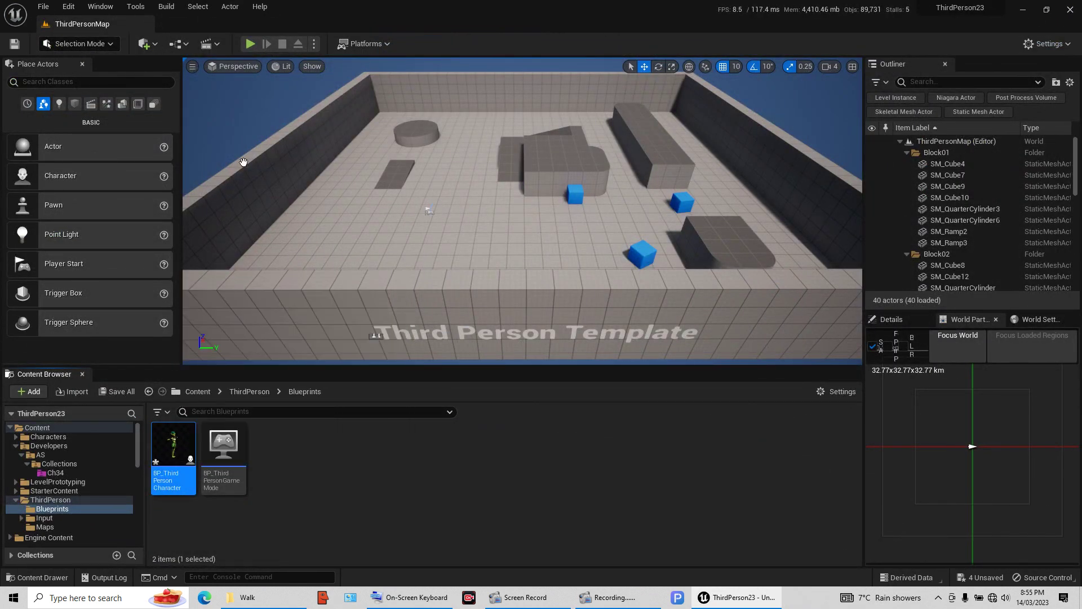
click(251, 44)
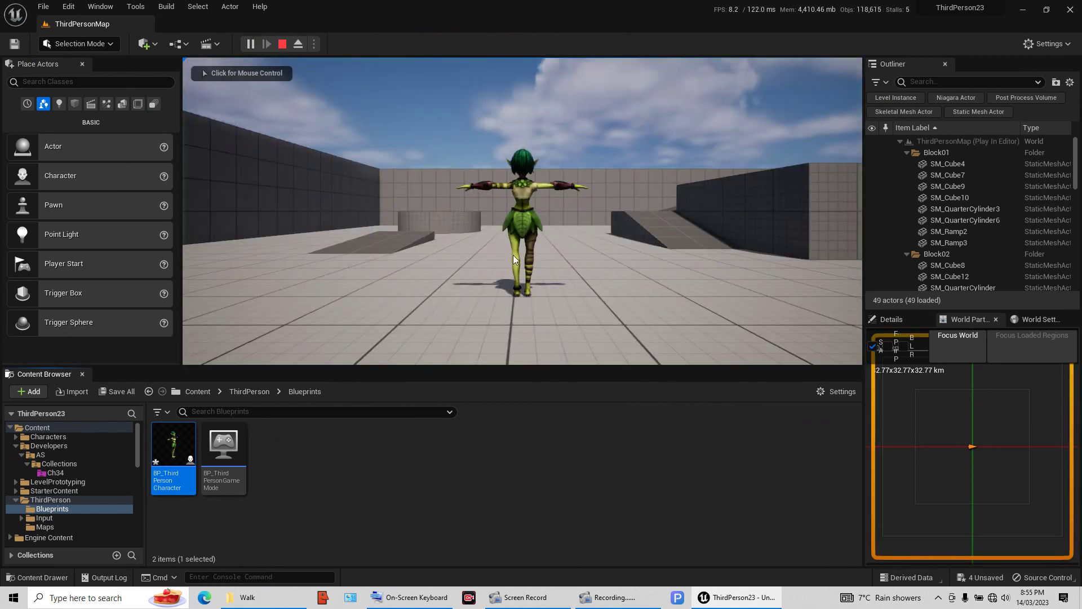
click(535, 231)
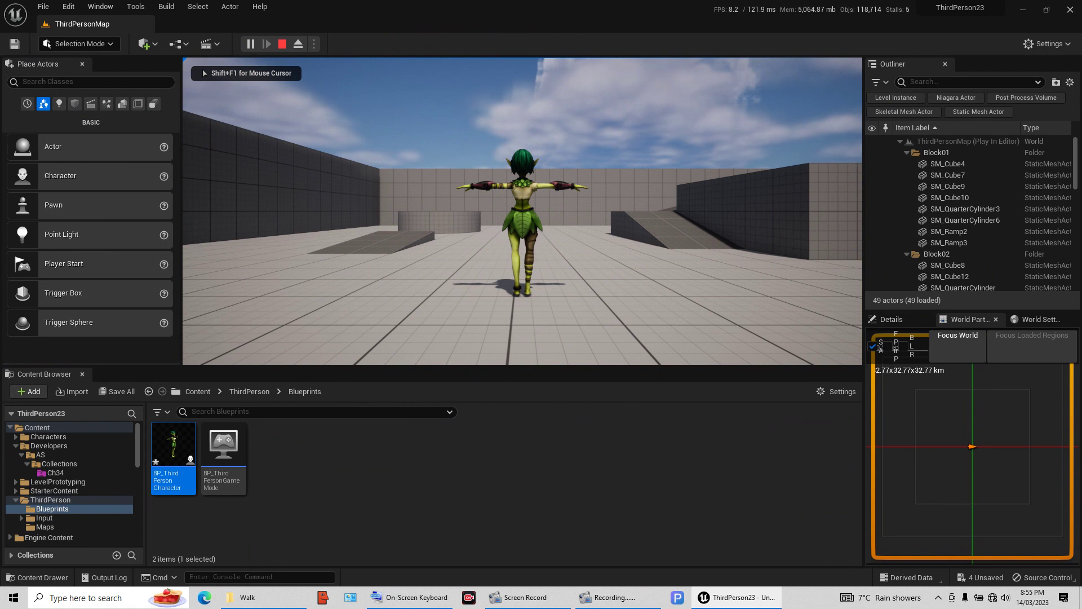
key(d)
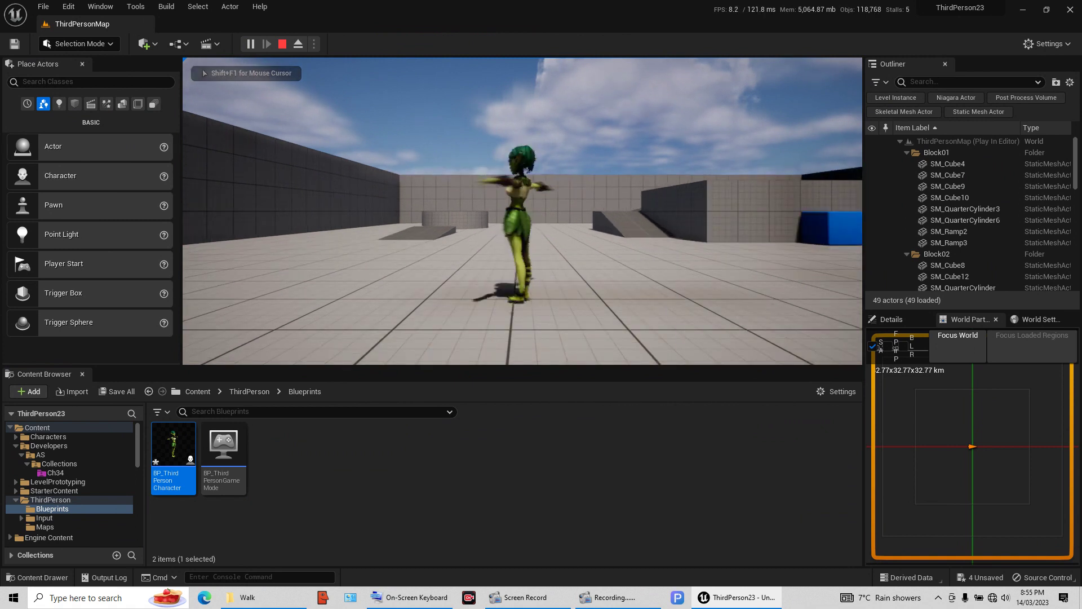
key(w)
key(d)
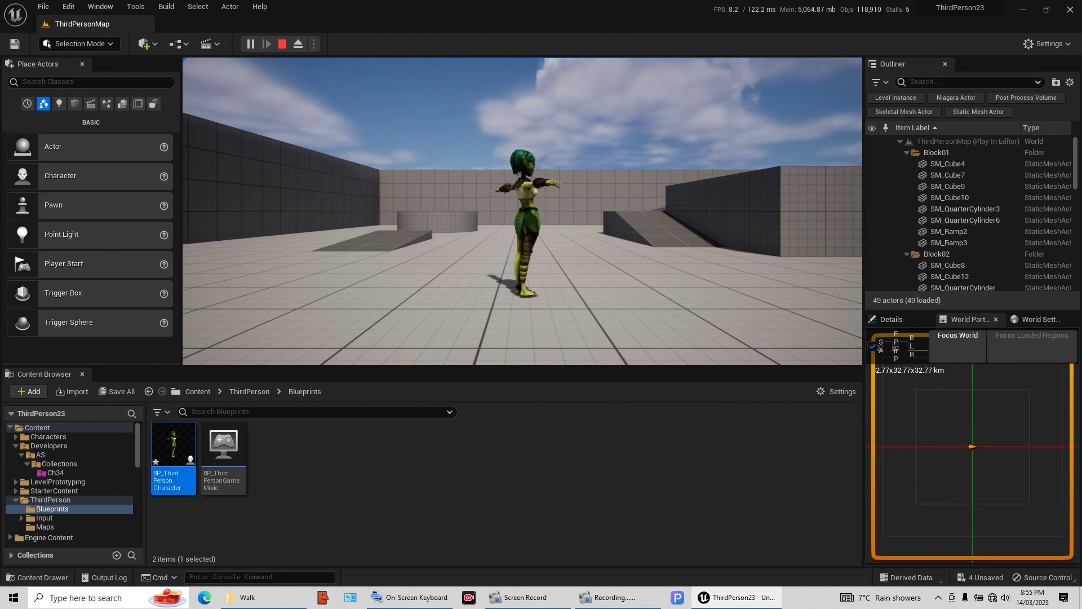
mouse_move(522, 211)
mouse_move(527, 251)
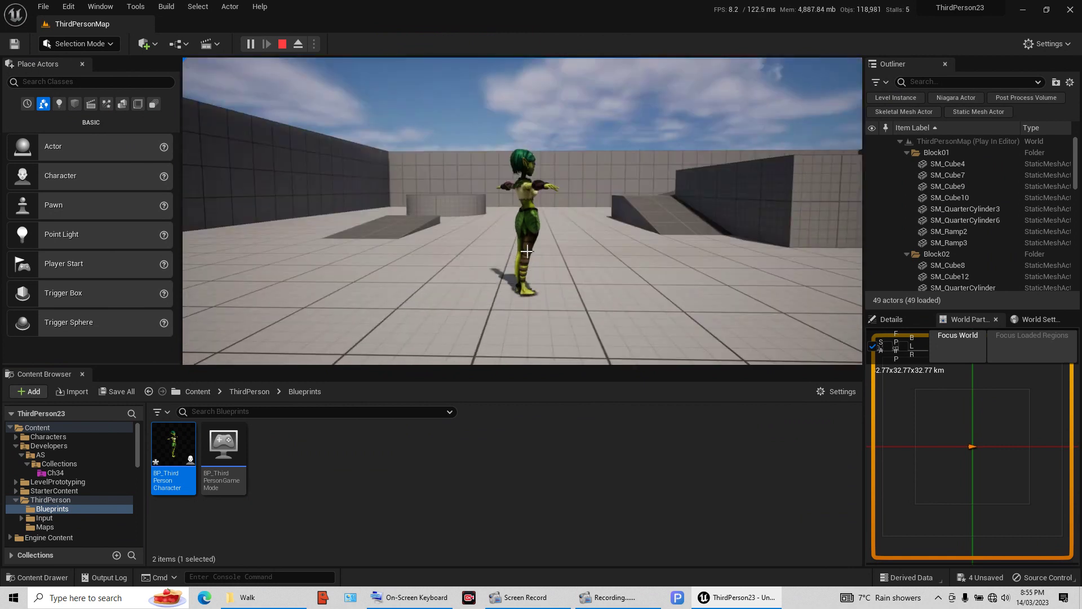
key(Escape)
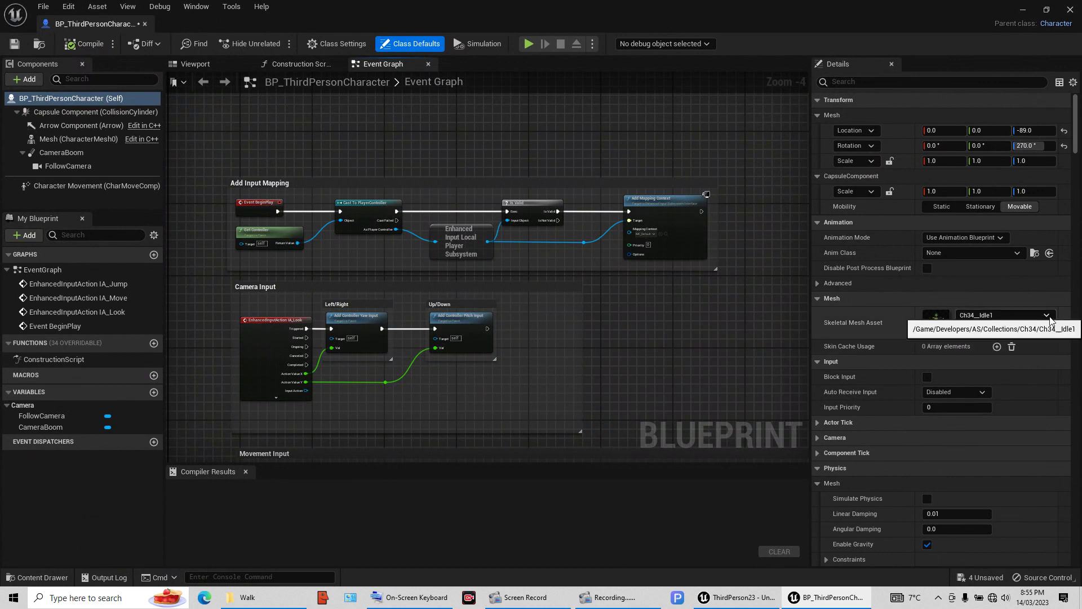
Open Ch34__Idle1 in the mesh editor from the character Blueprint's mesh thumbnail.
click(1046, 315)
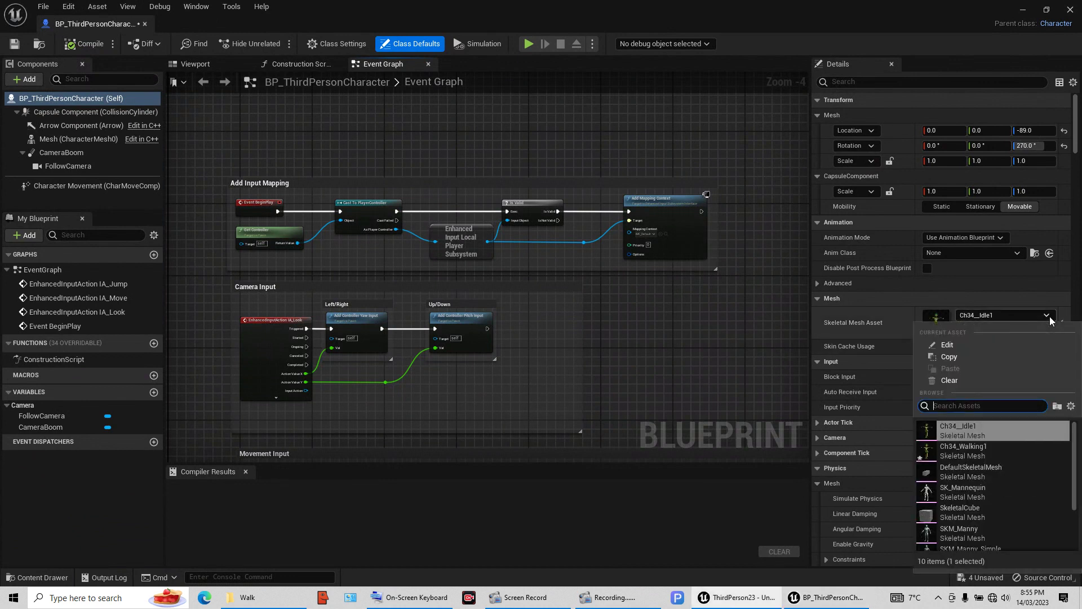
click(1050, 320)
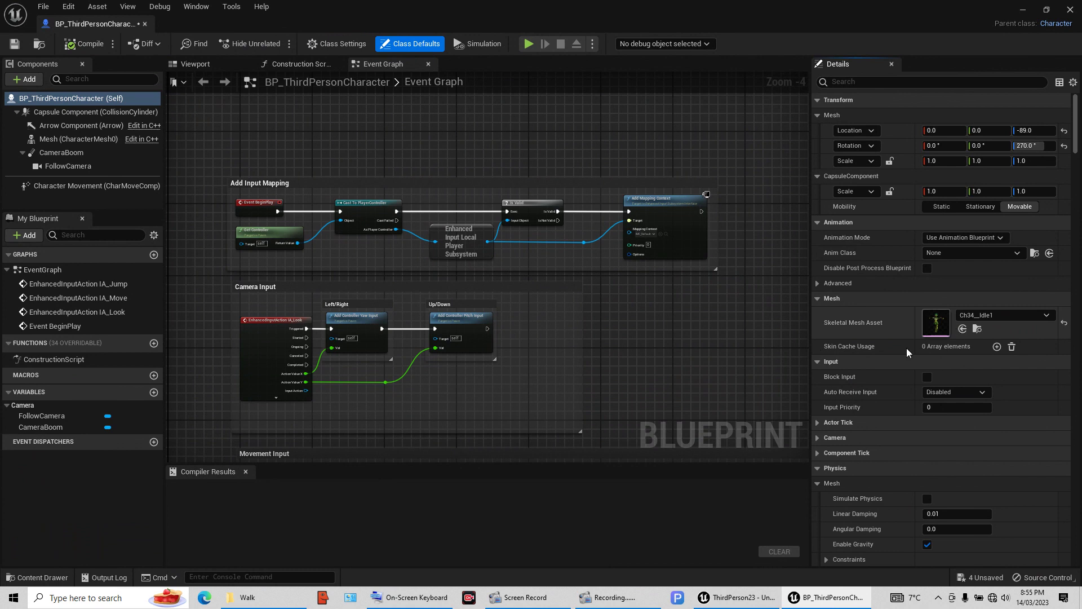
double_click(935, 322)
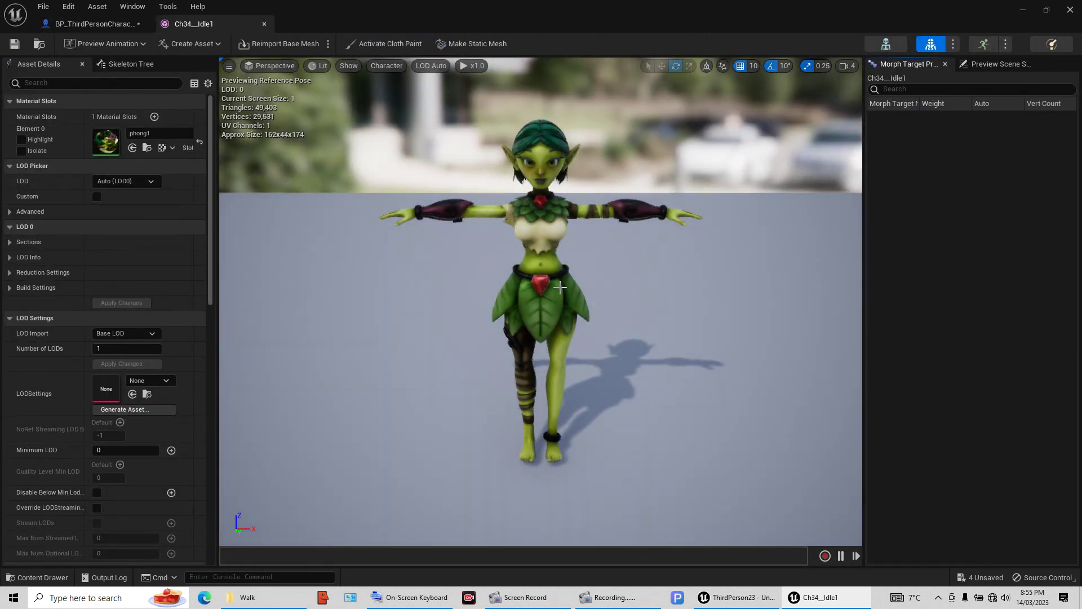
Preview the Ch34__Idle1 skeleton with Ch34_Idle1_Anim_mixamo_com and Ch34_Walking1 as preview mesh.
click(884, 47)
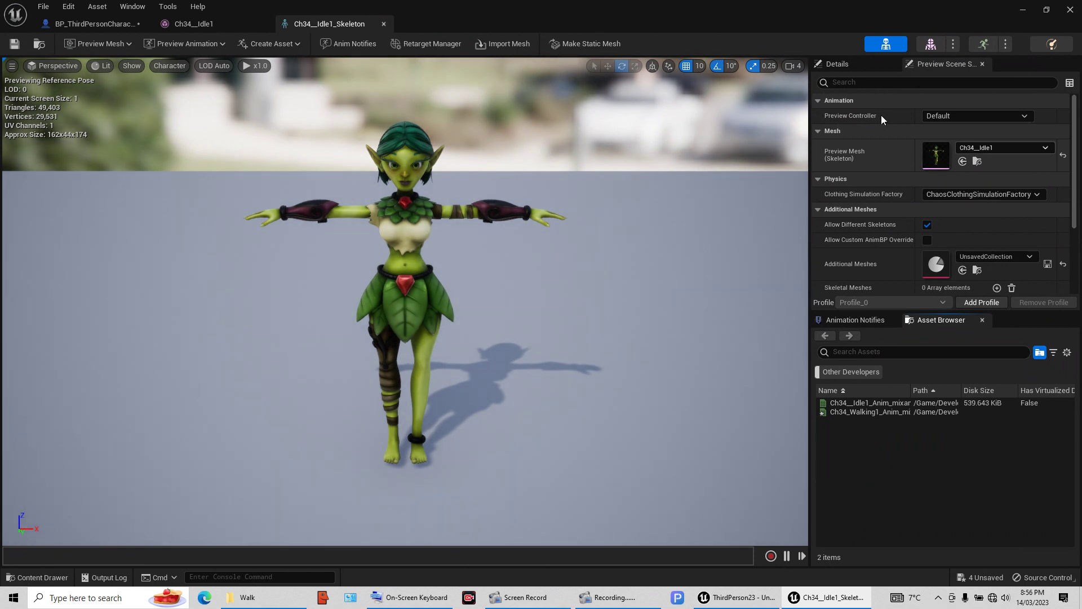
click(1029, 122)
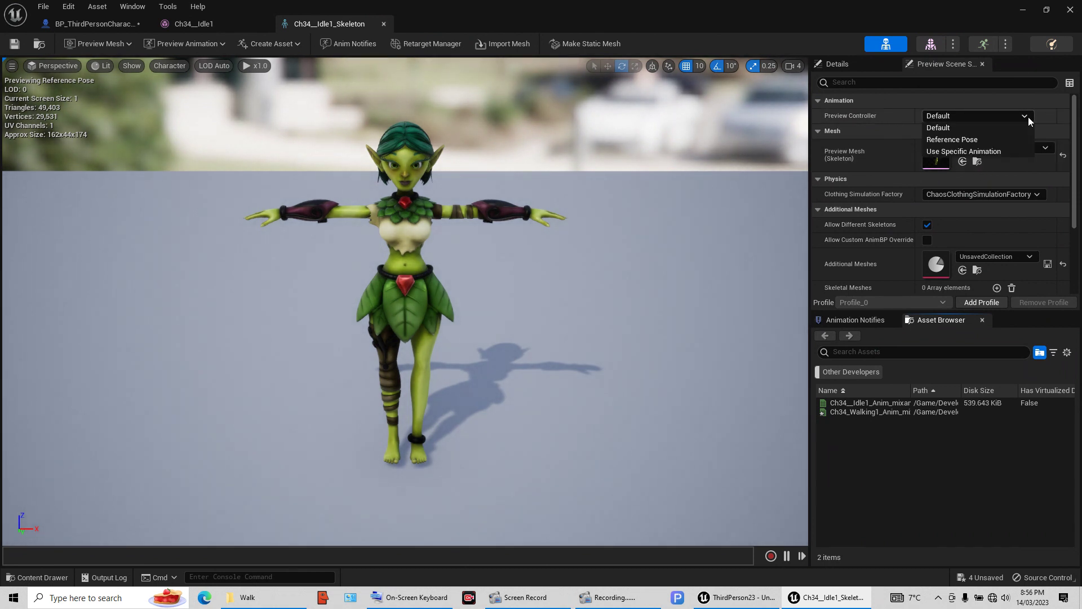
click(949, 151)
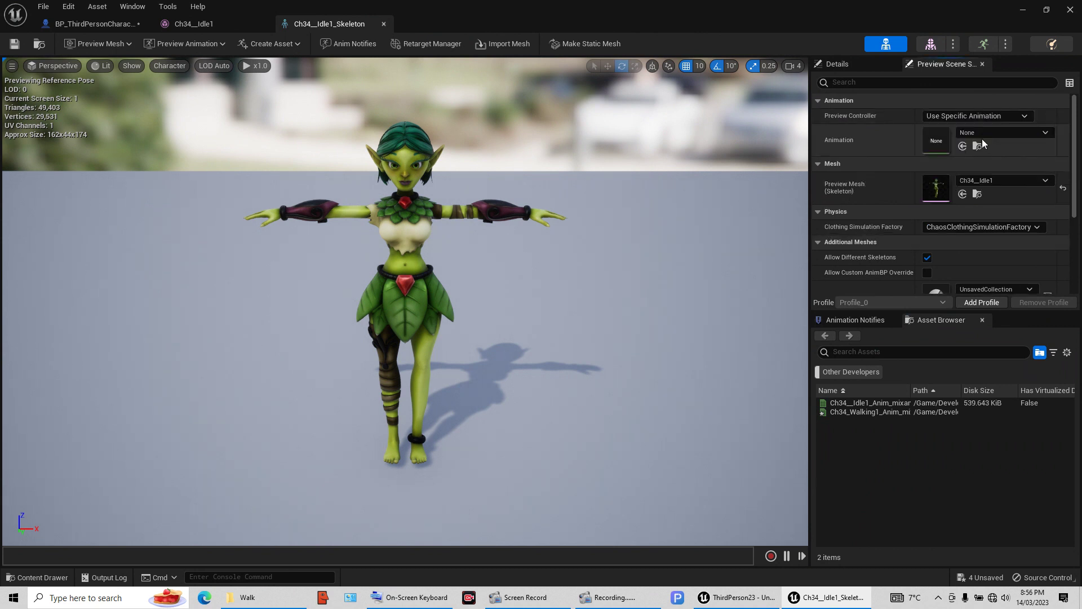
click(1046, 134)
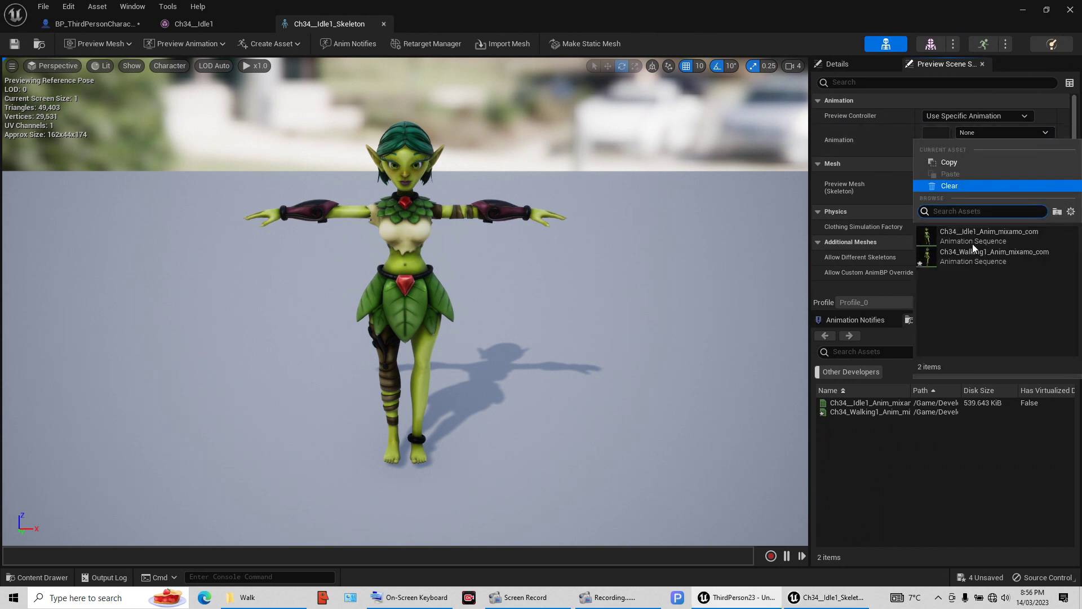
mouse_move(974, 242)
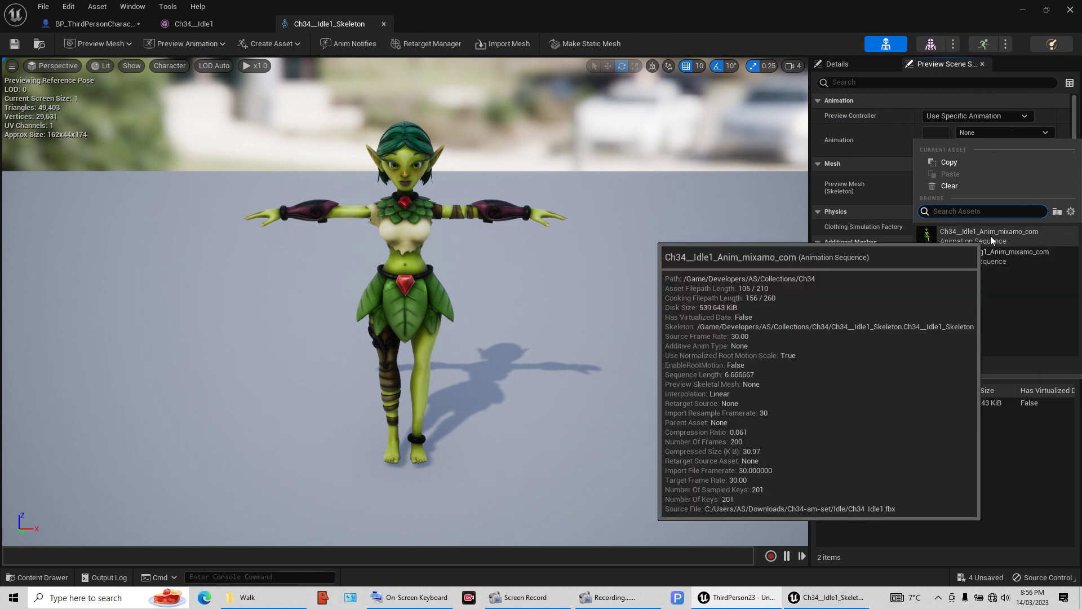
click(989, 236)
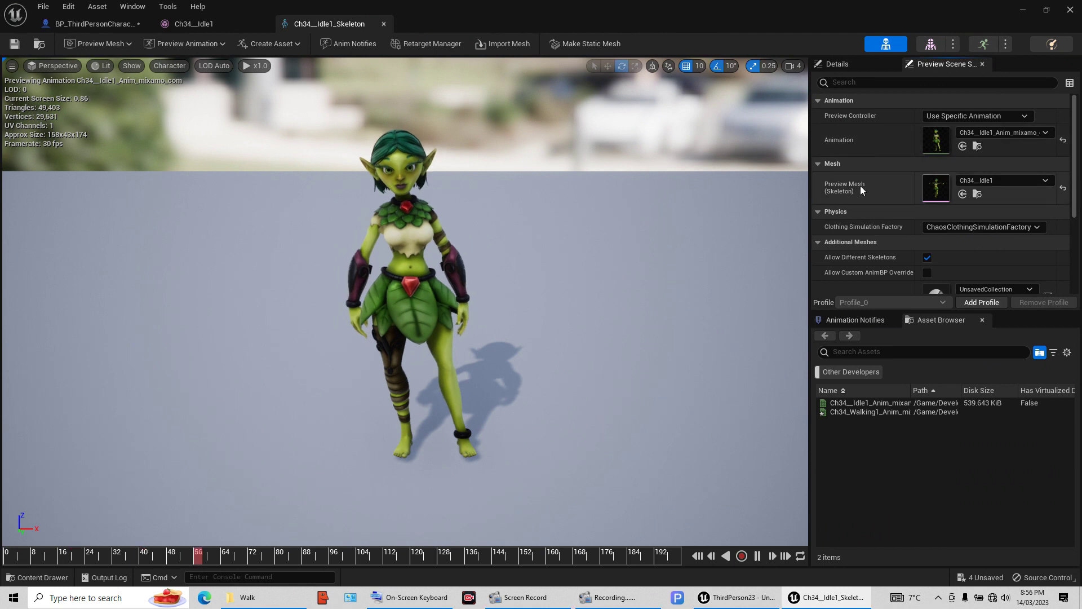
click(1044, 182)
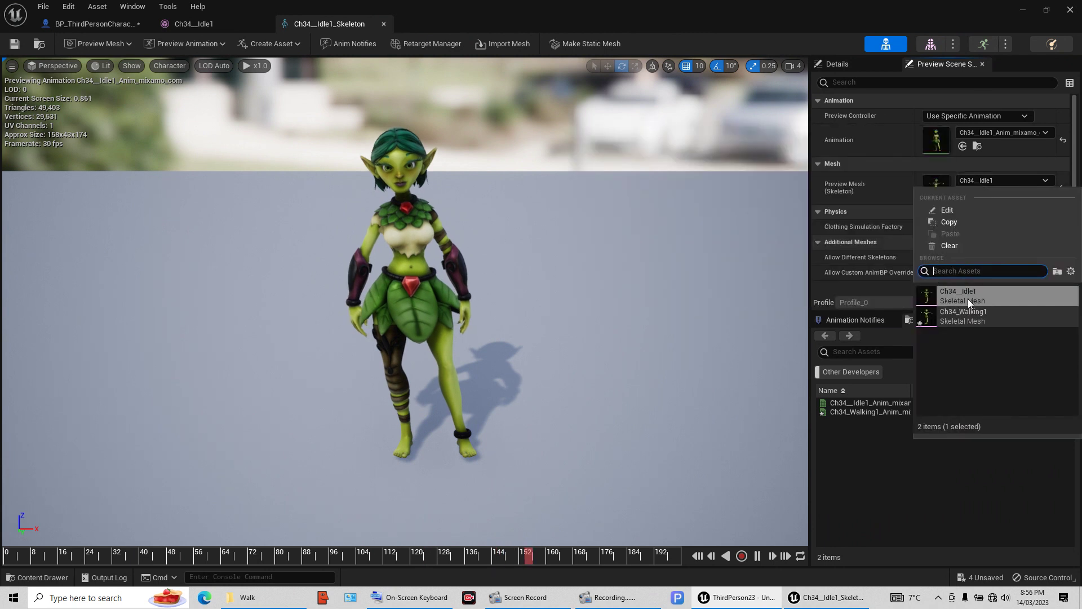
click(968, 302)
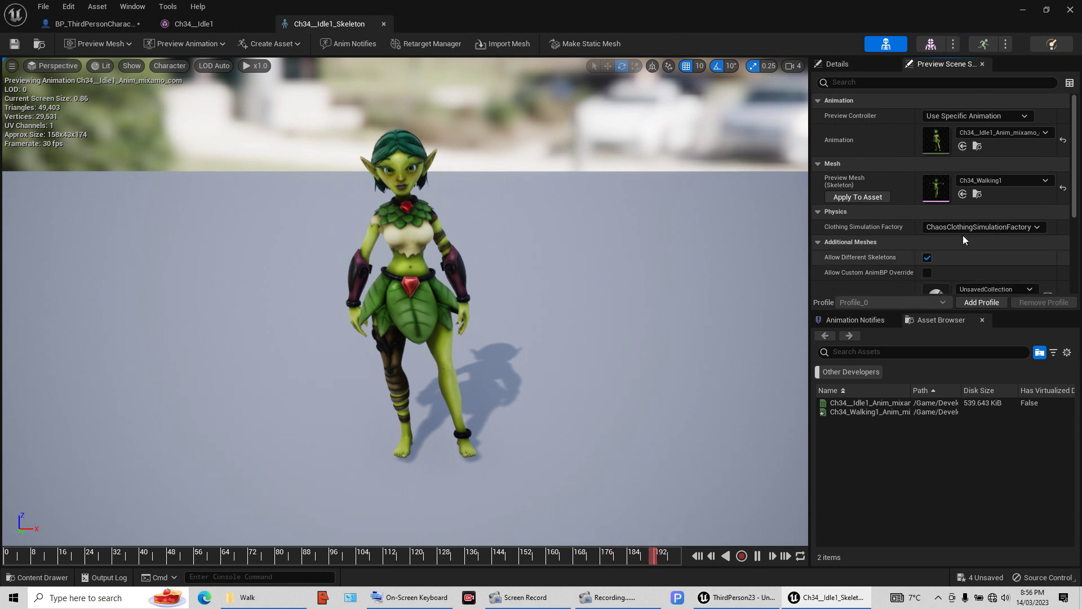
Close the skeleton editor and play-test, walking the Ch34 character around with WASD.
click(1070, 10)
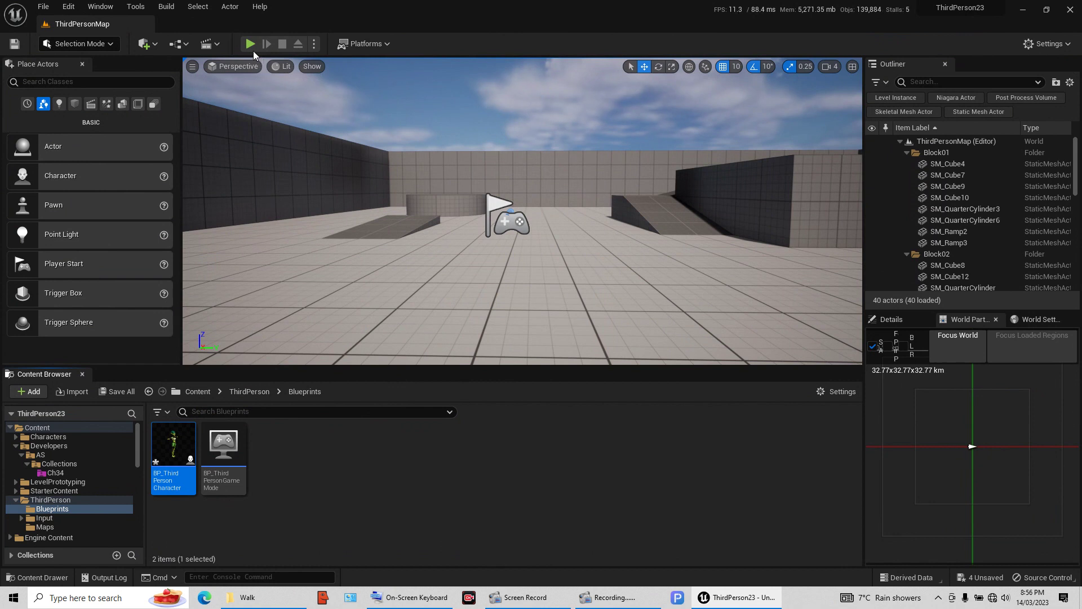
click(250, 44)
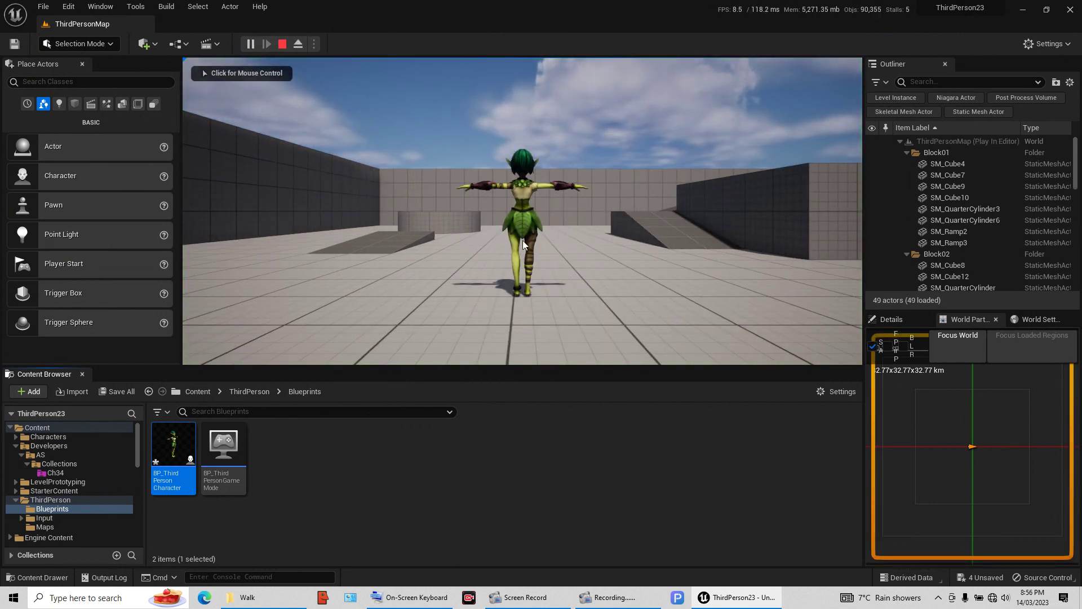
click(202, 68)
key(w)
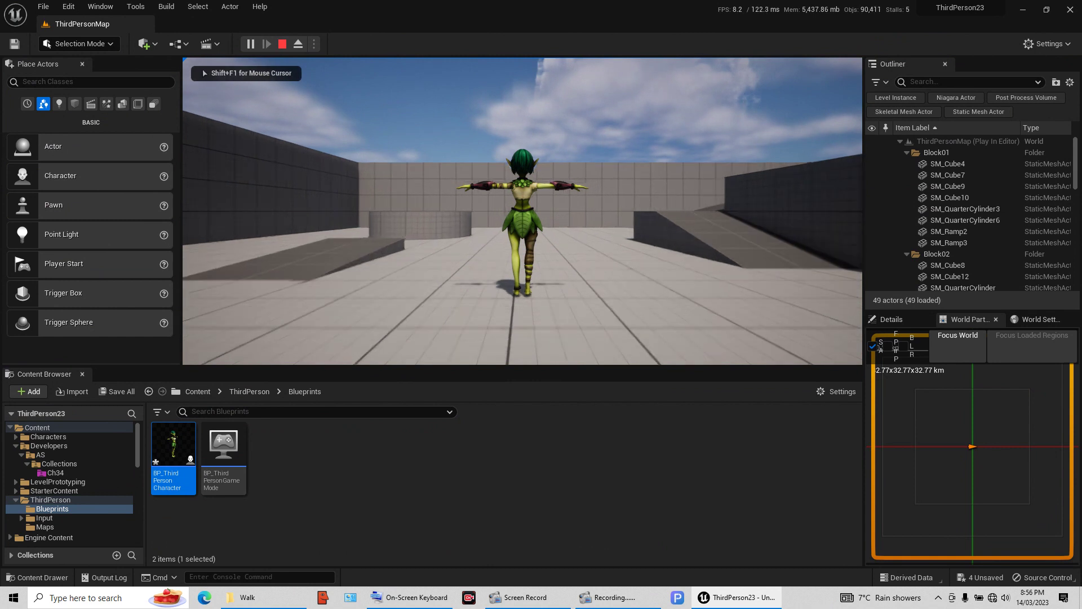
key(a)
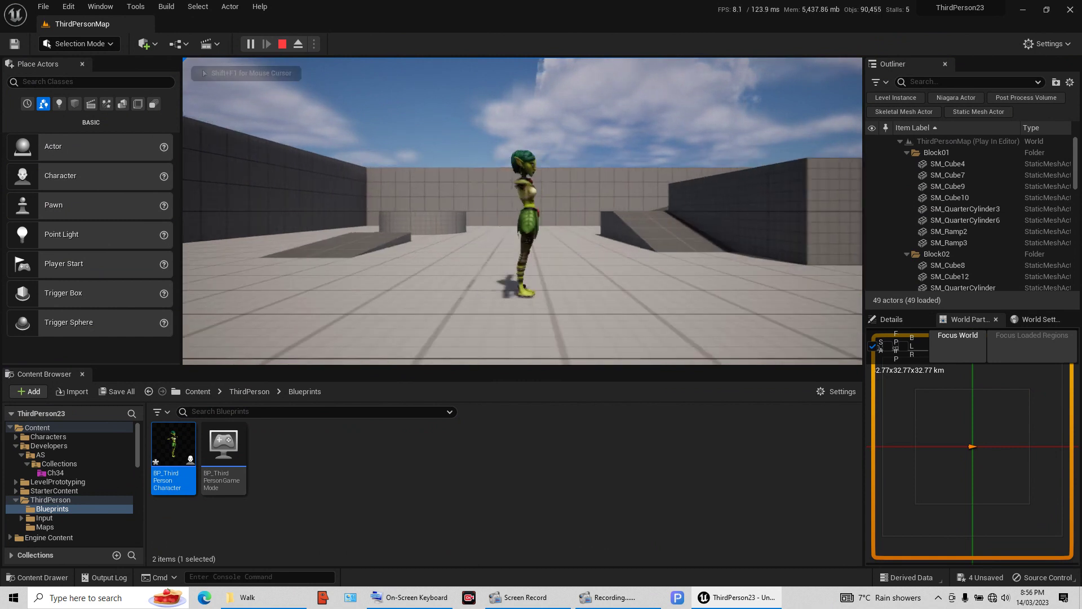
key(s)
key(a)
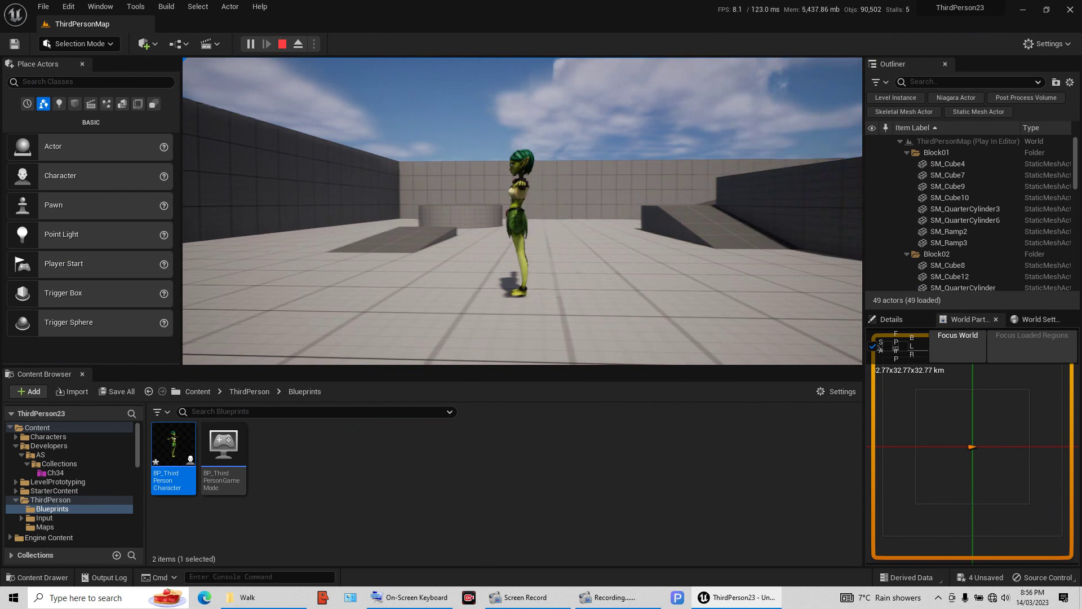
key(s)
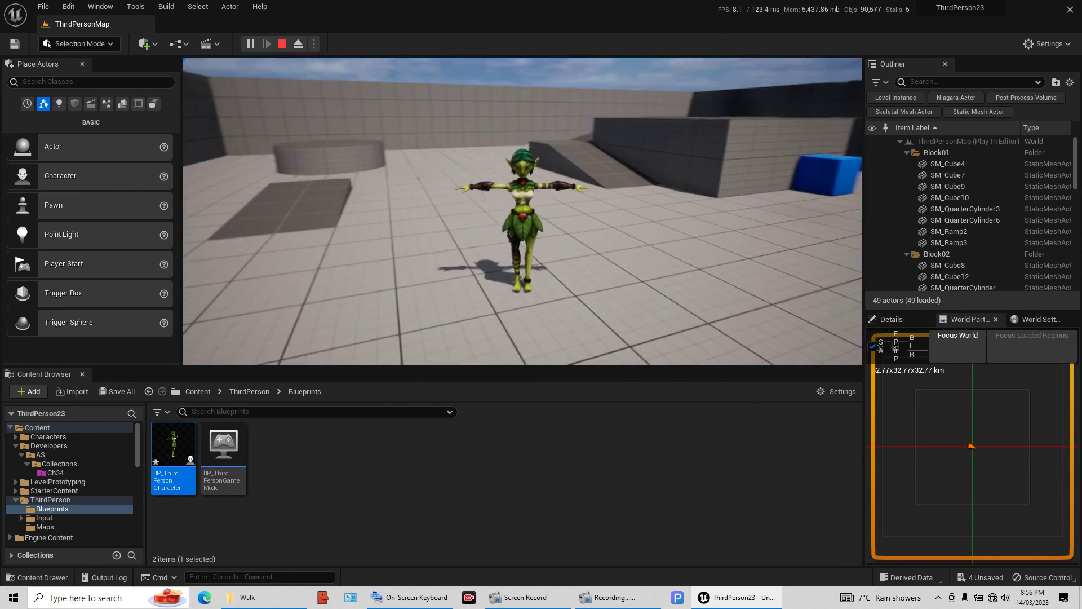
key(Escape)
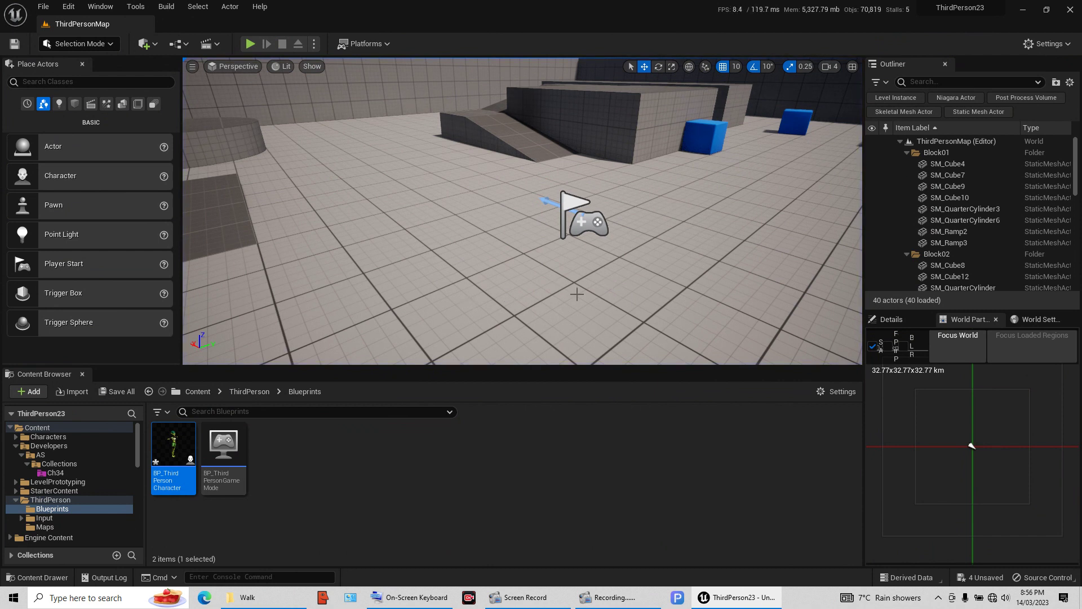
Play-test again with Alt+P, make the character jump, then stop.
key(alt+p)
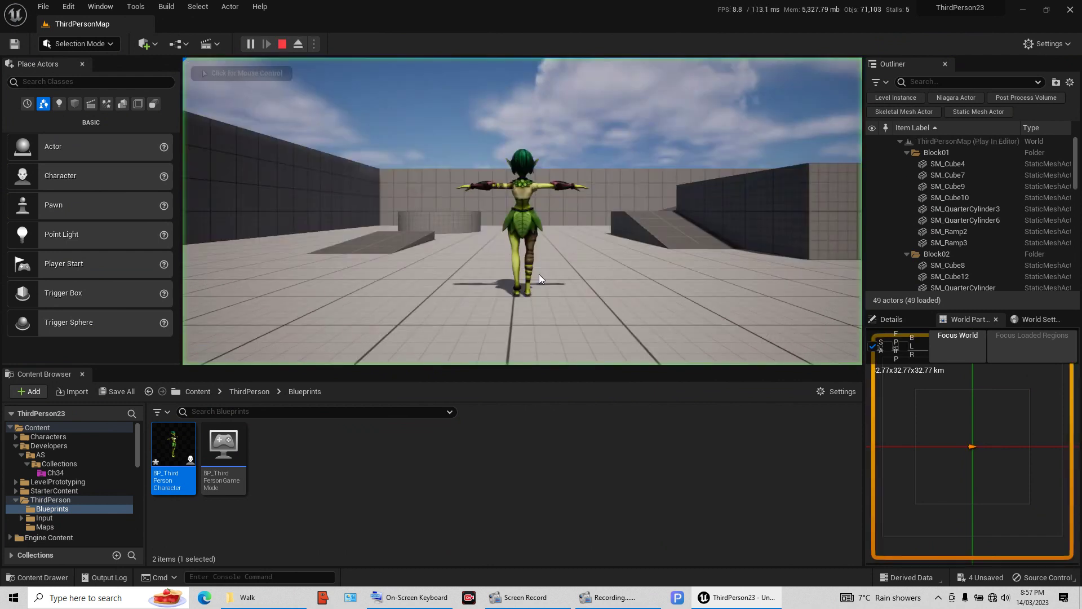
click(557, 243)
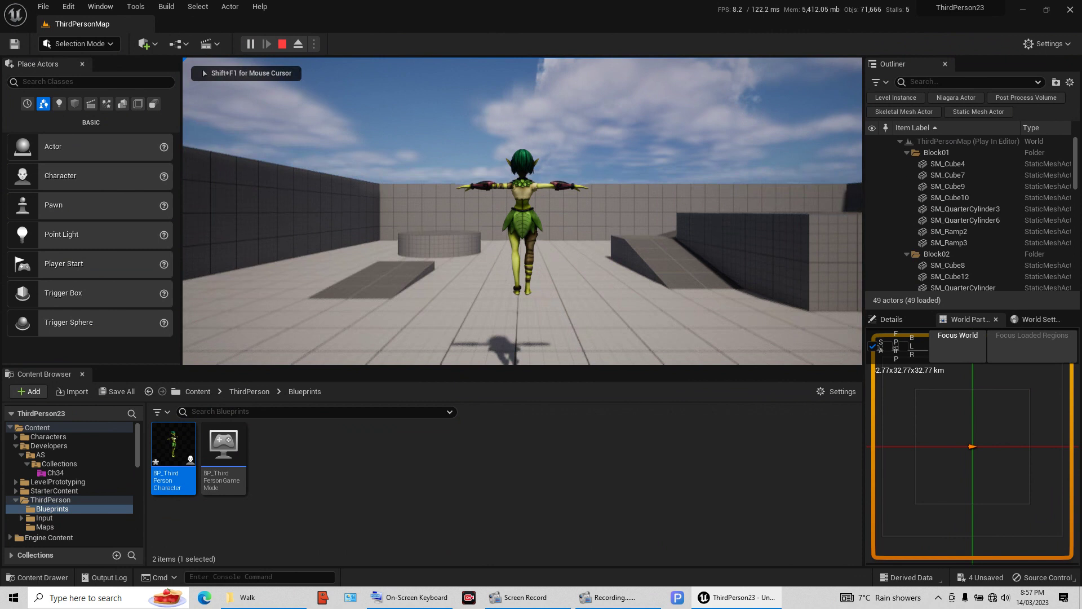
key(space)
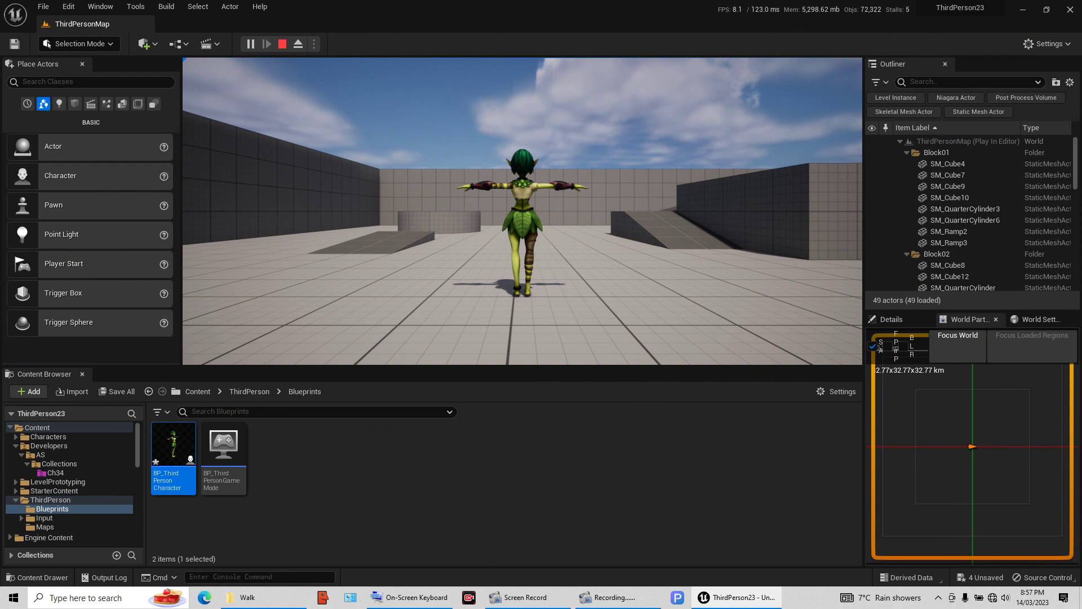
key(Escape)
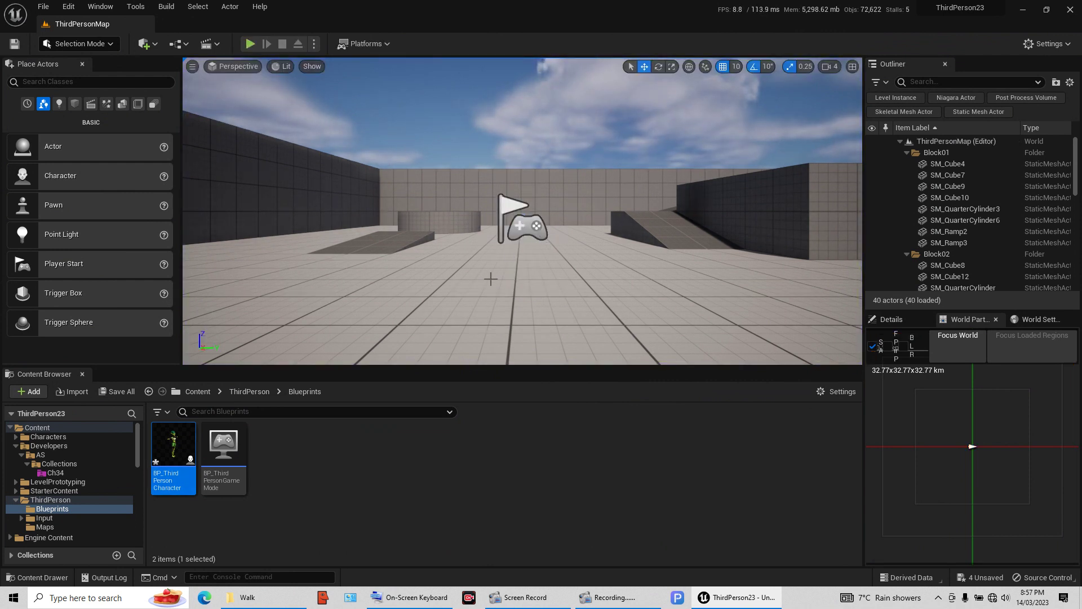
Switch BP_ThirdPersonCharacter's Skeletal Mesh Asset back to SKM_Quinn_Simple and close the Blueprint.
double_click(173, 445)
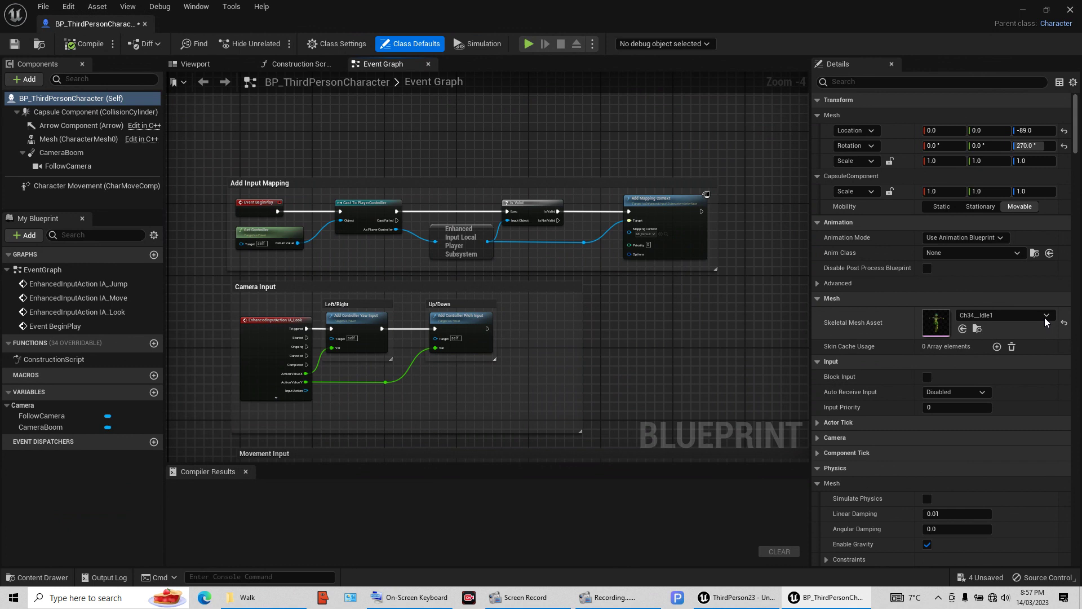
click(1046, 316)
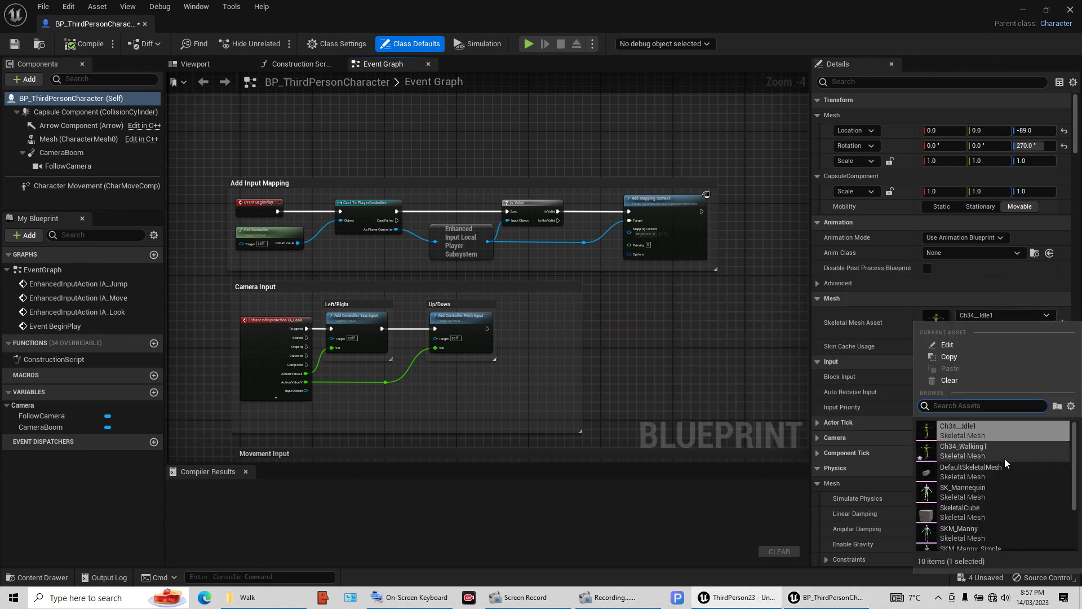
scroll(1004, 458, down, 2)
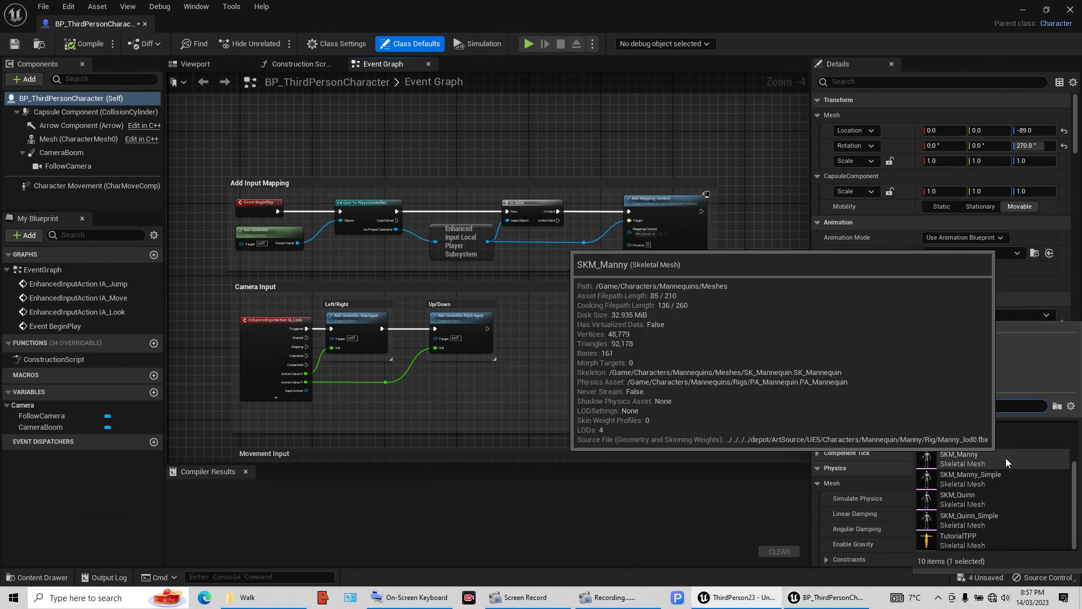
click(957, 520)
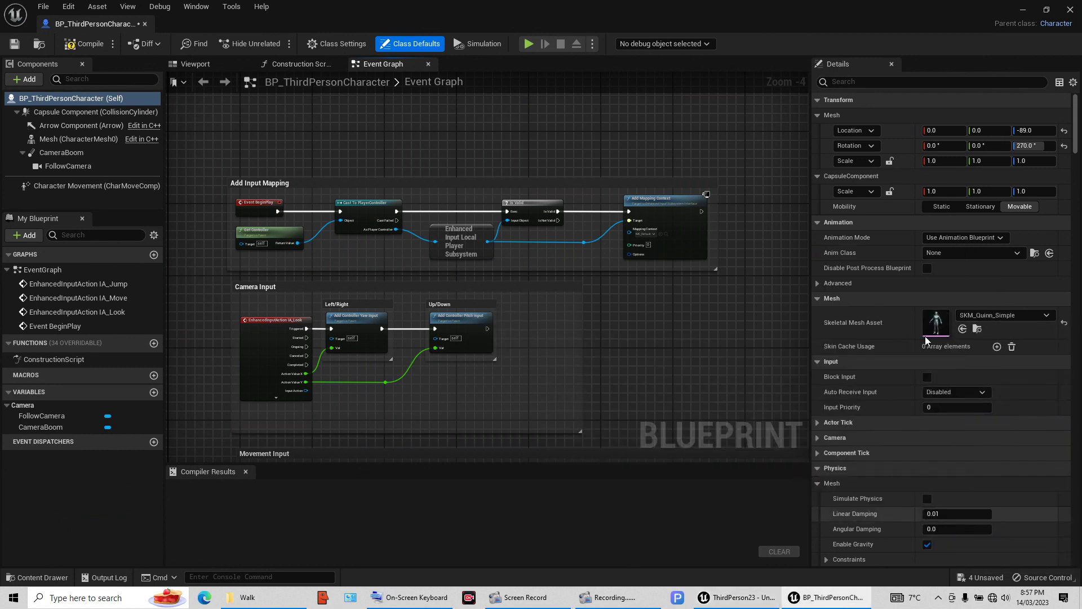
click(1071, 11)
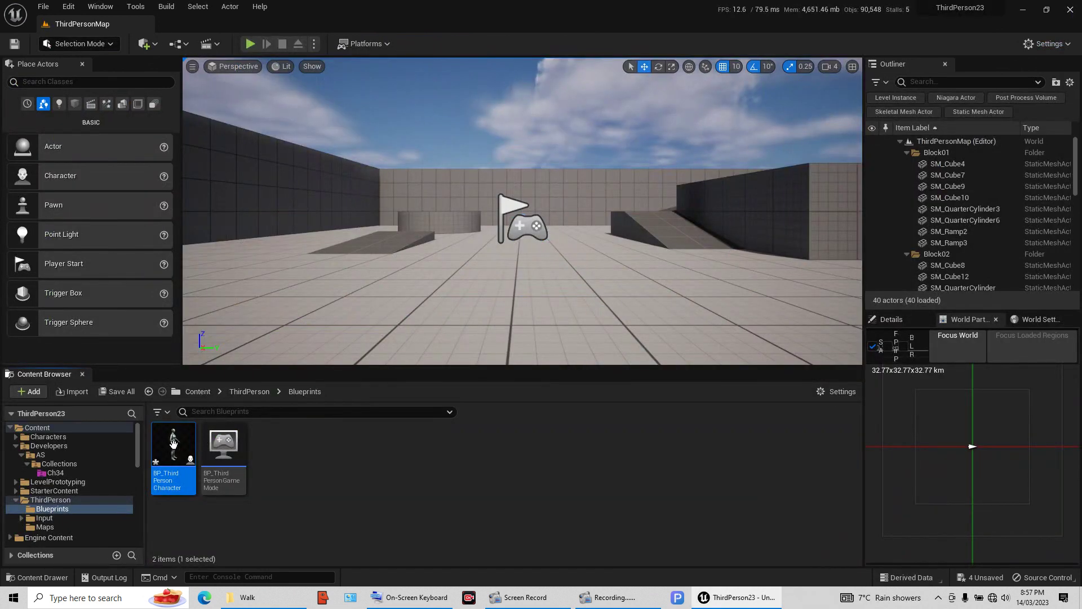
Play the level and walk the Quinn mannequin forward and back with W and S.
click(250, 44)
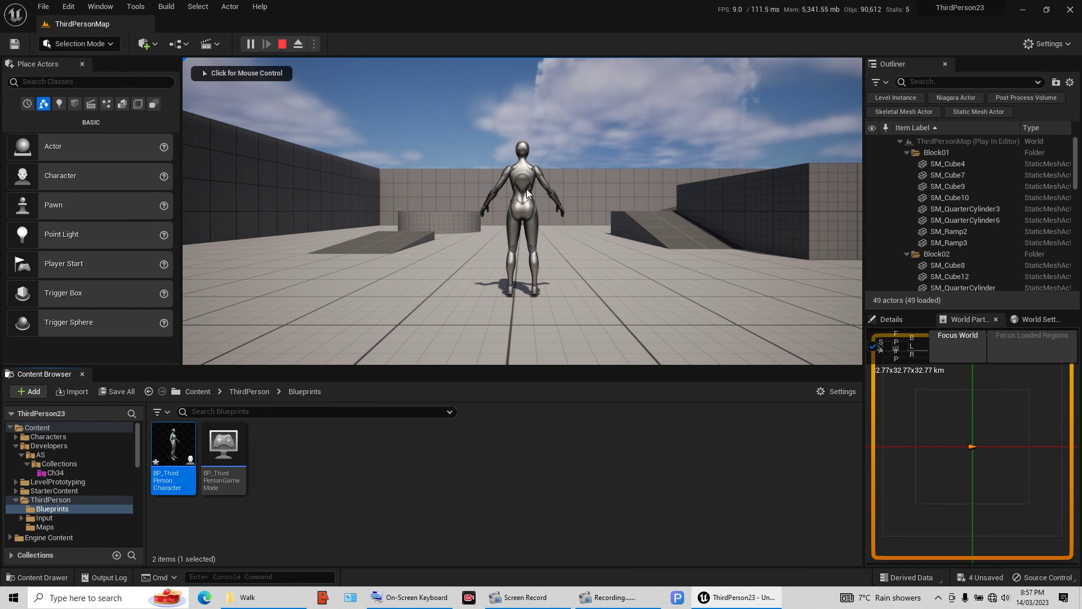
click(202, 69)
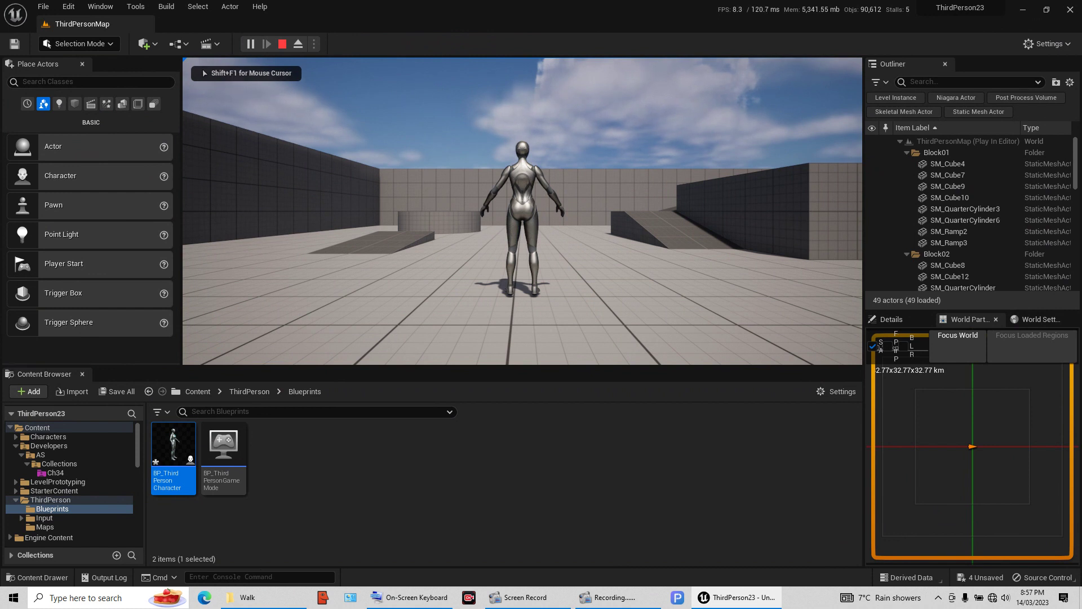
key(w)
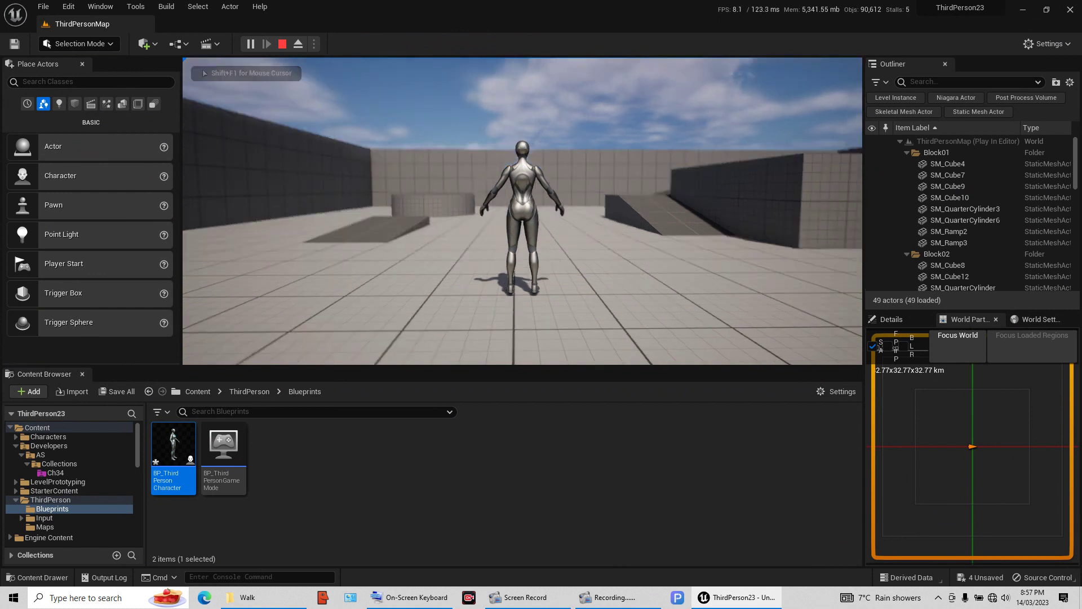
key(w)
key(s)
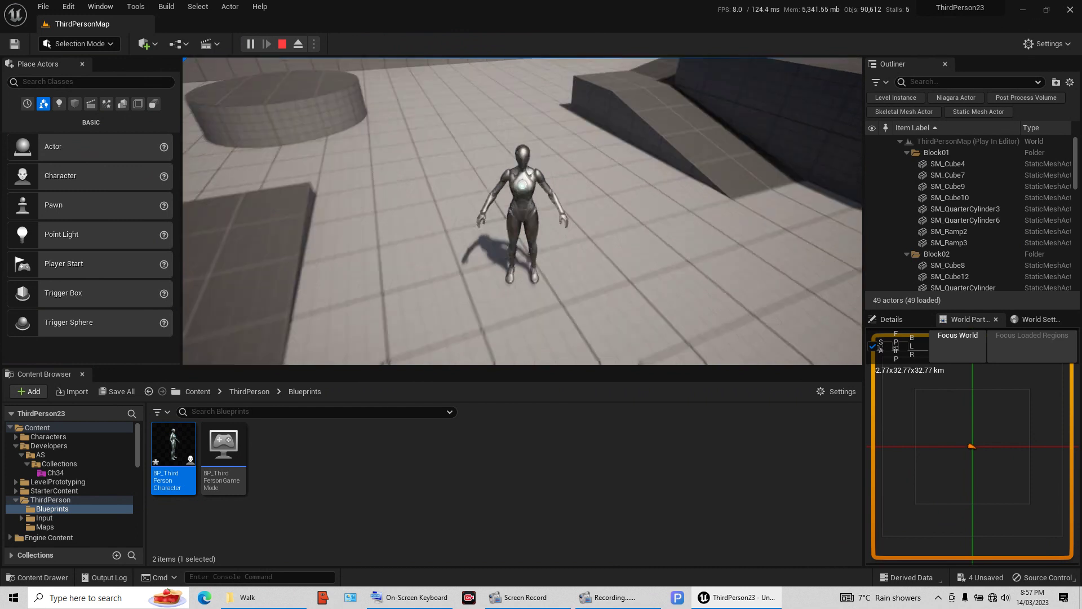
key(w)
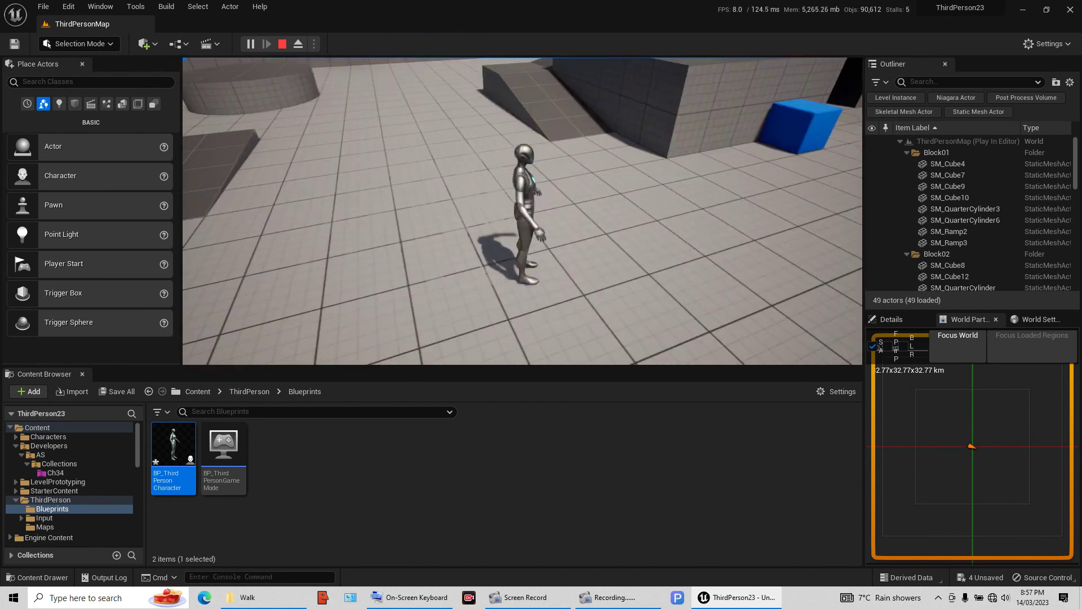
key(s)
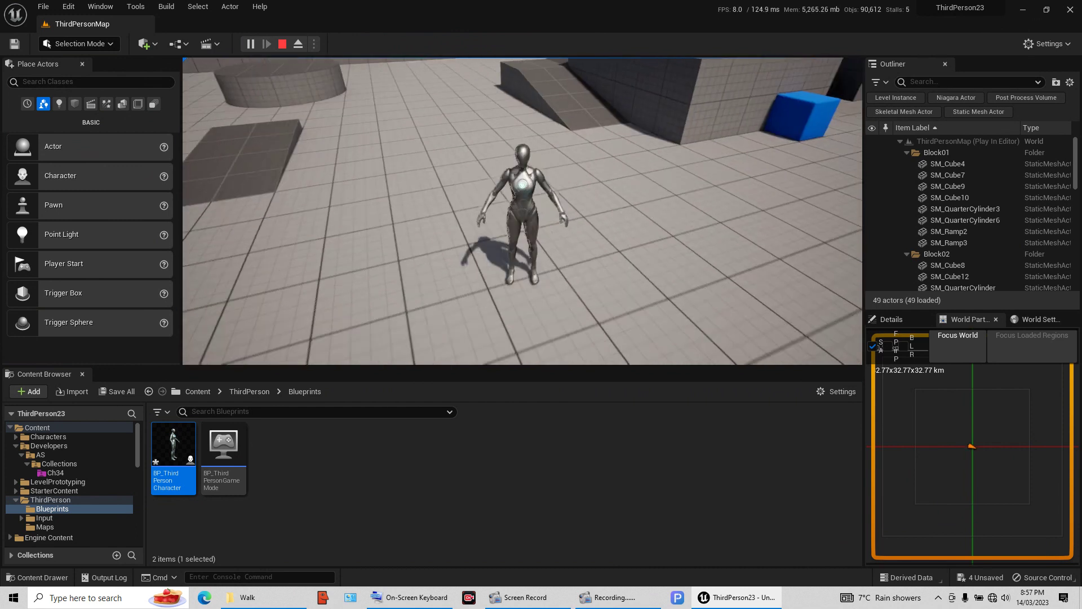